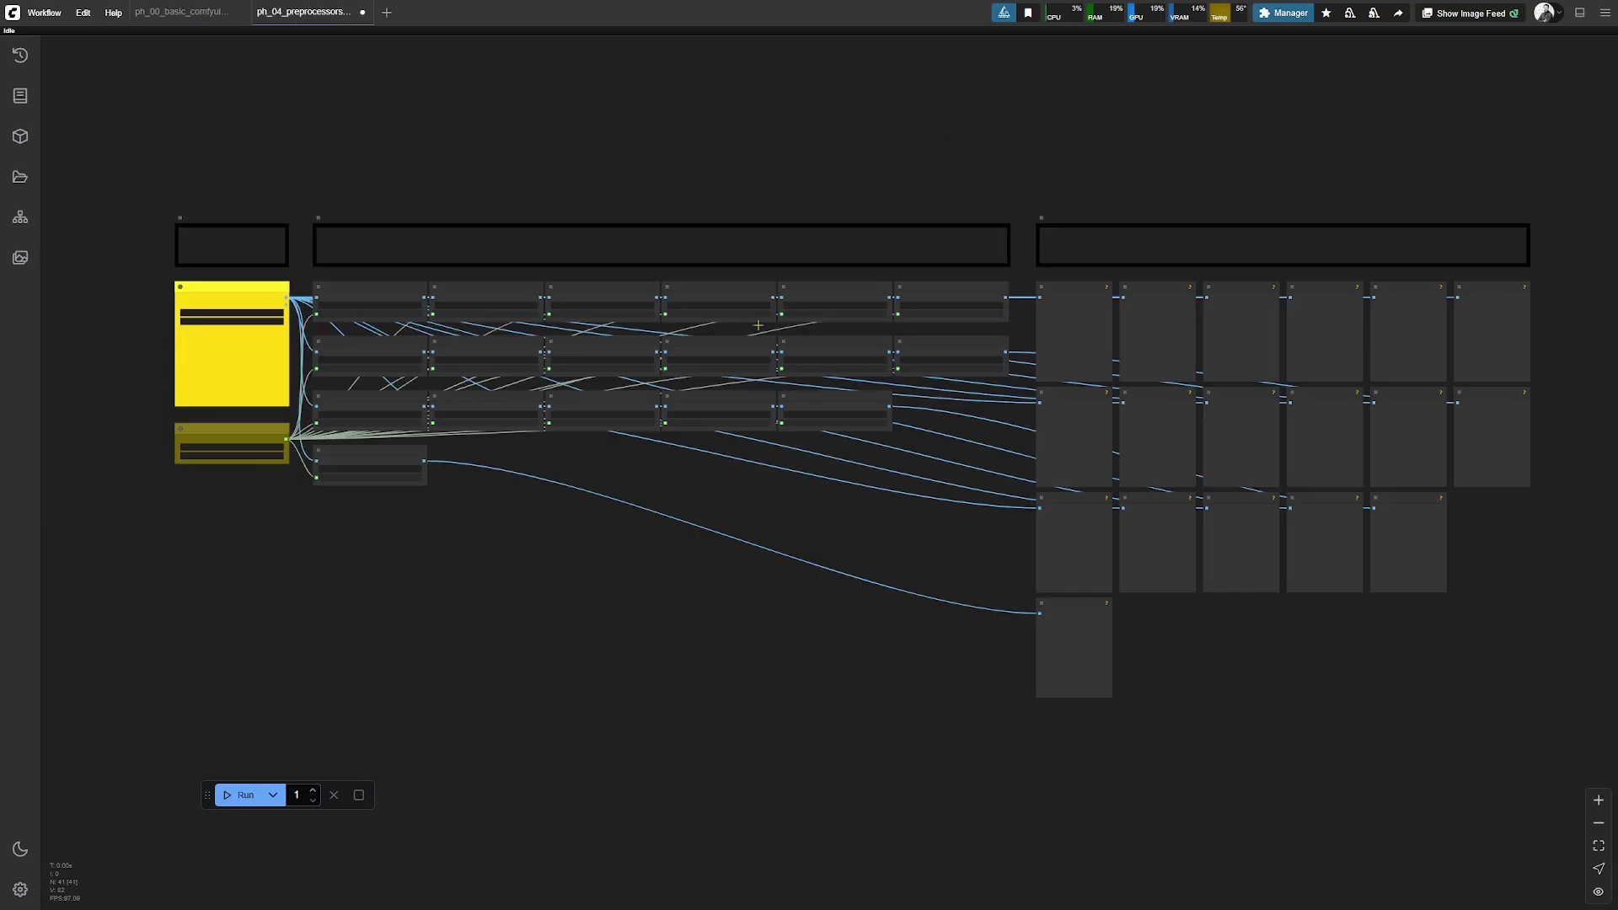
# Look over the preprocessor workflow's sections and check in the Manager which custom nodes it uses.
pyautogui.scroll(2, 829, 382)
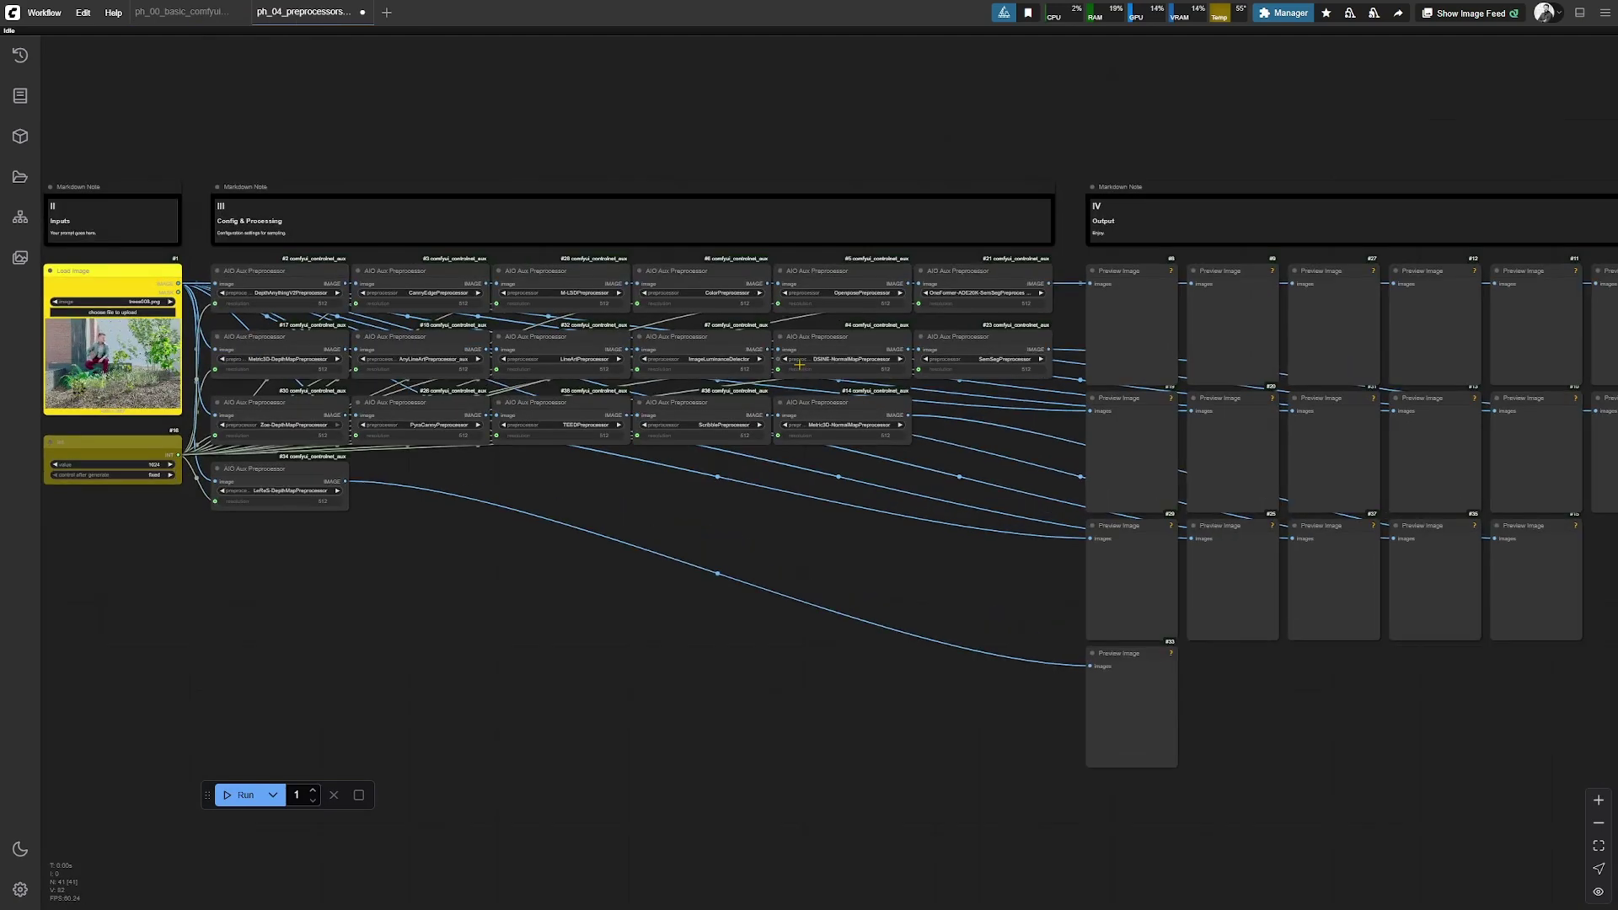
pyautogui.moveTo(379, 431); pyautogui.dragTo(537, 456)
pyautogui.scroll(3, 537, 456)
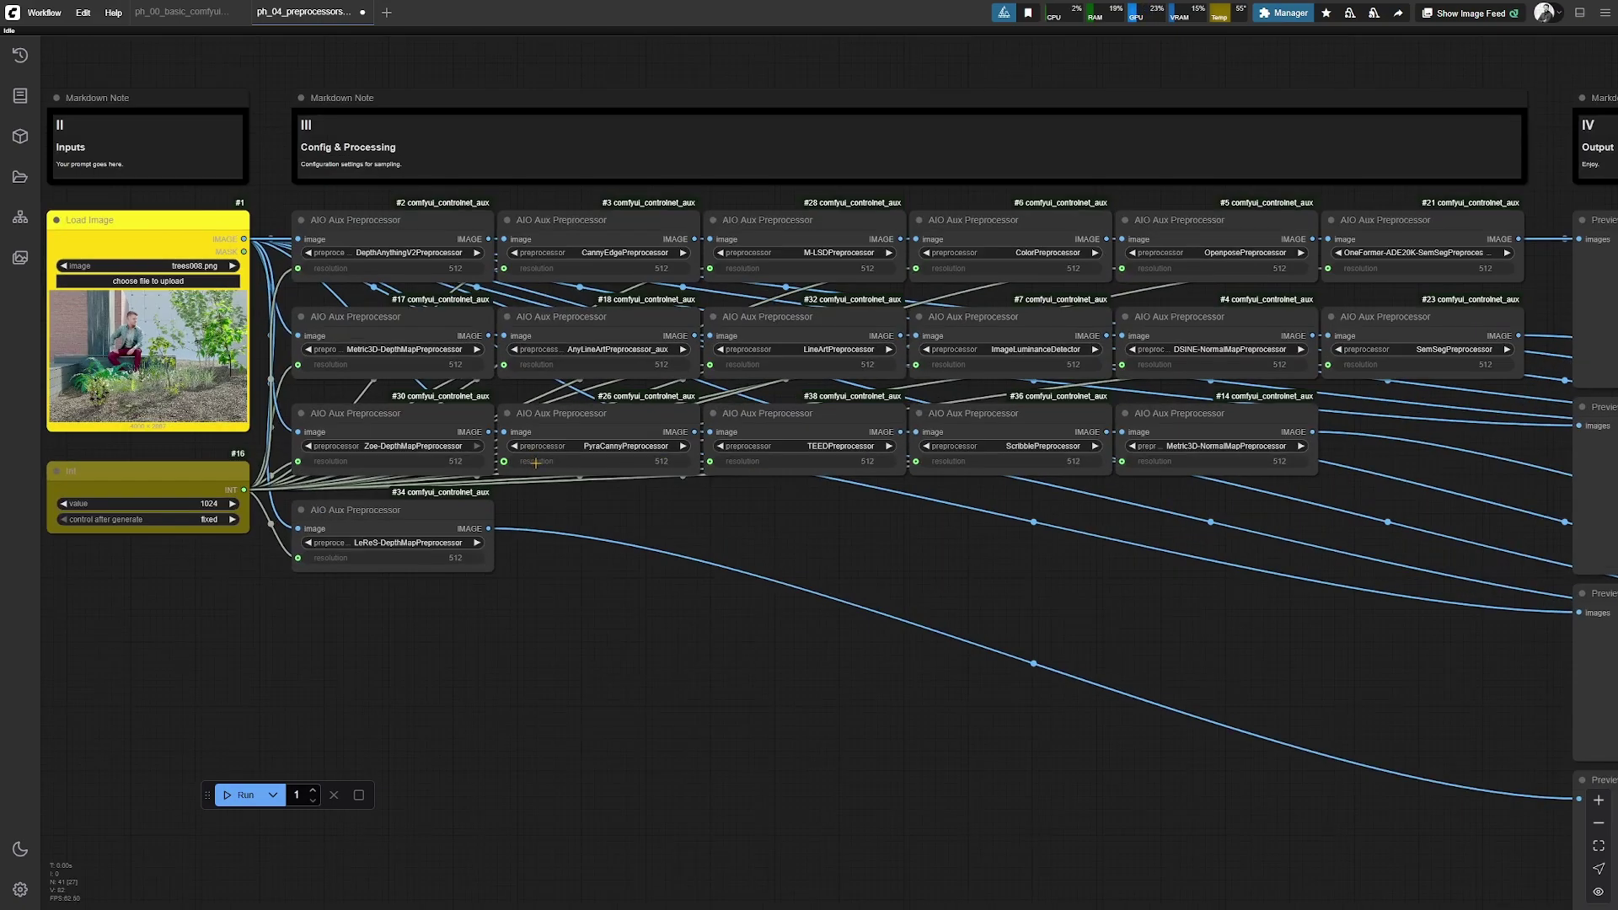
pyautogui.scroll(-1, 603, 502)
pyautogui.hscroll(10, 705, 531)
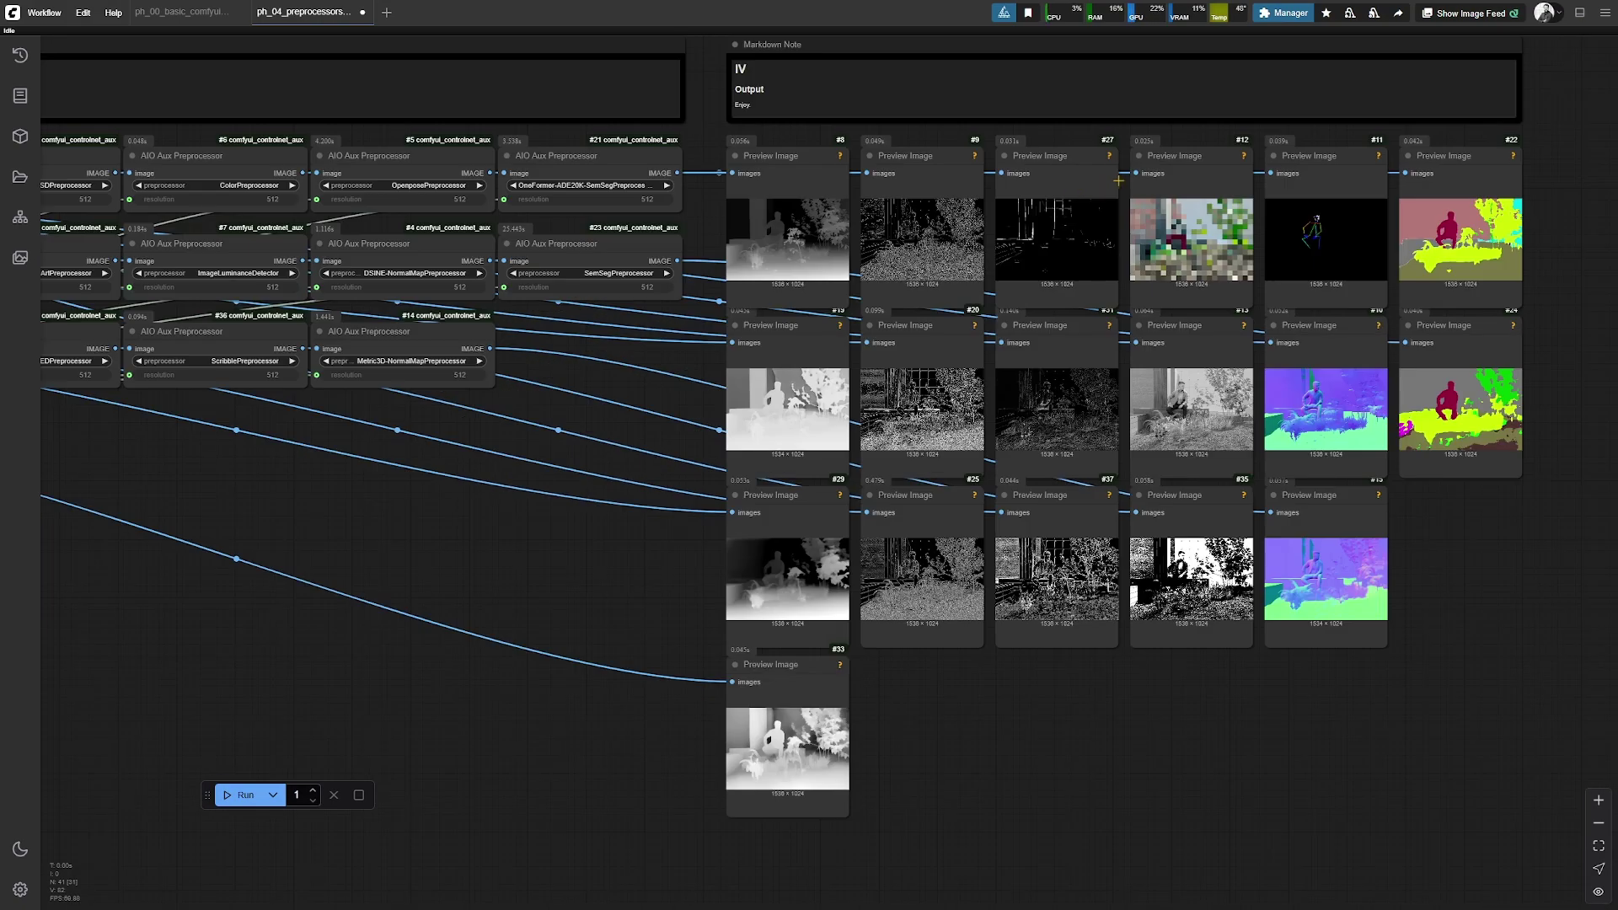
pyautogui.click(1289, 13)
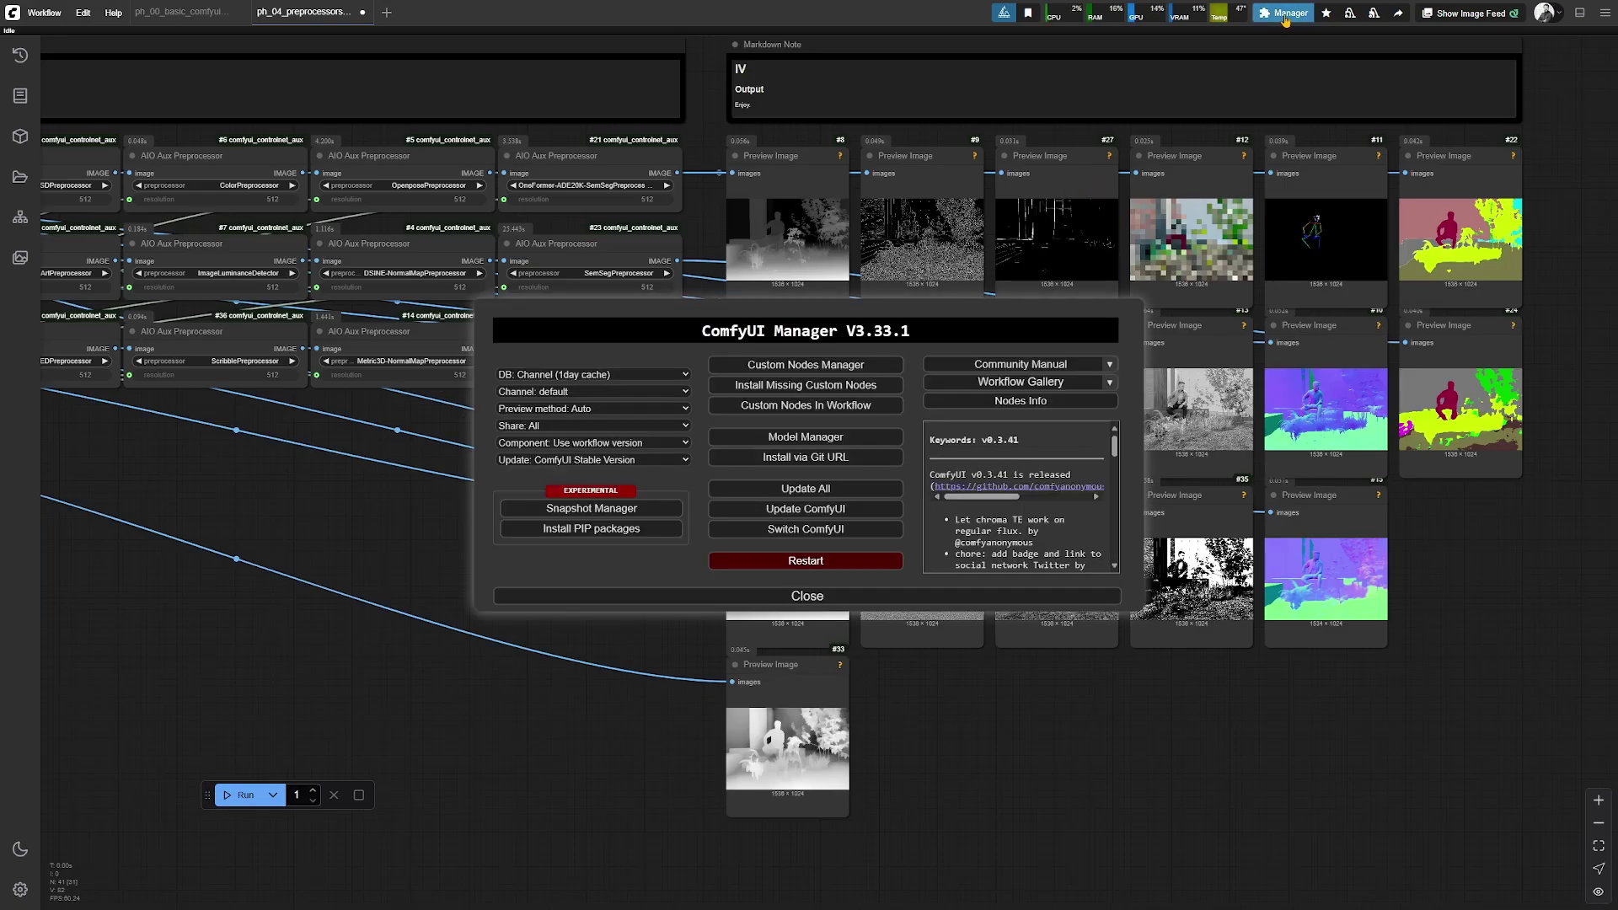
pyautogui.click(814, 407)
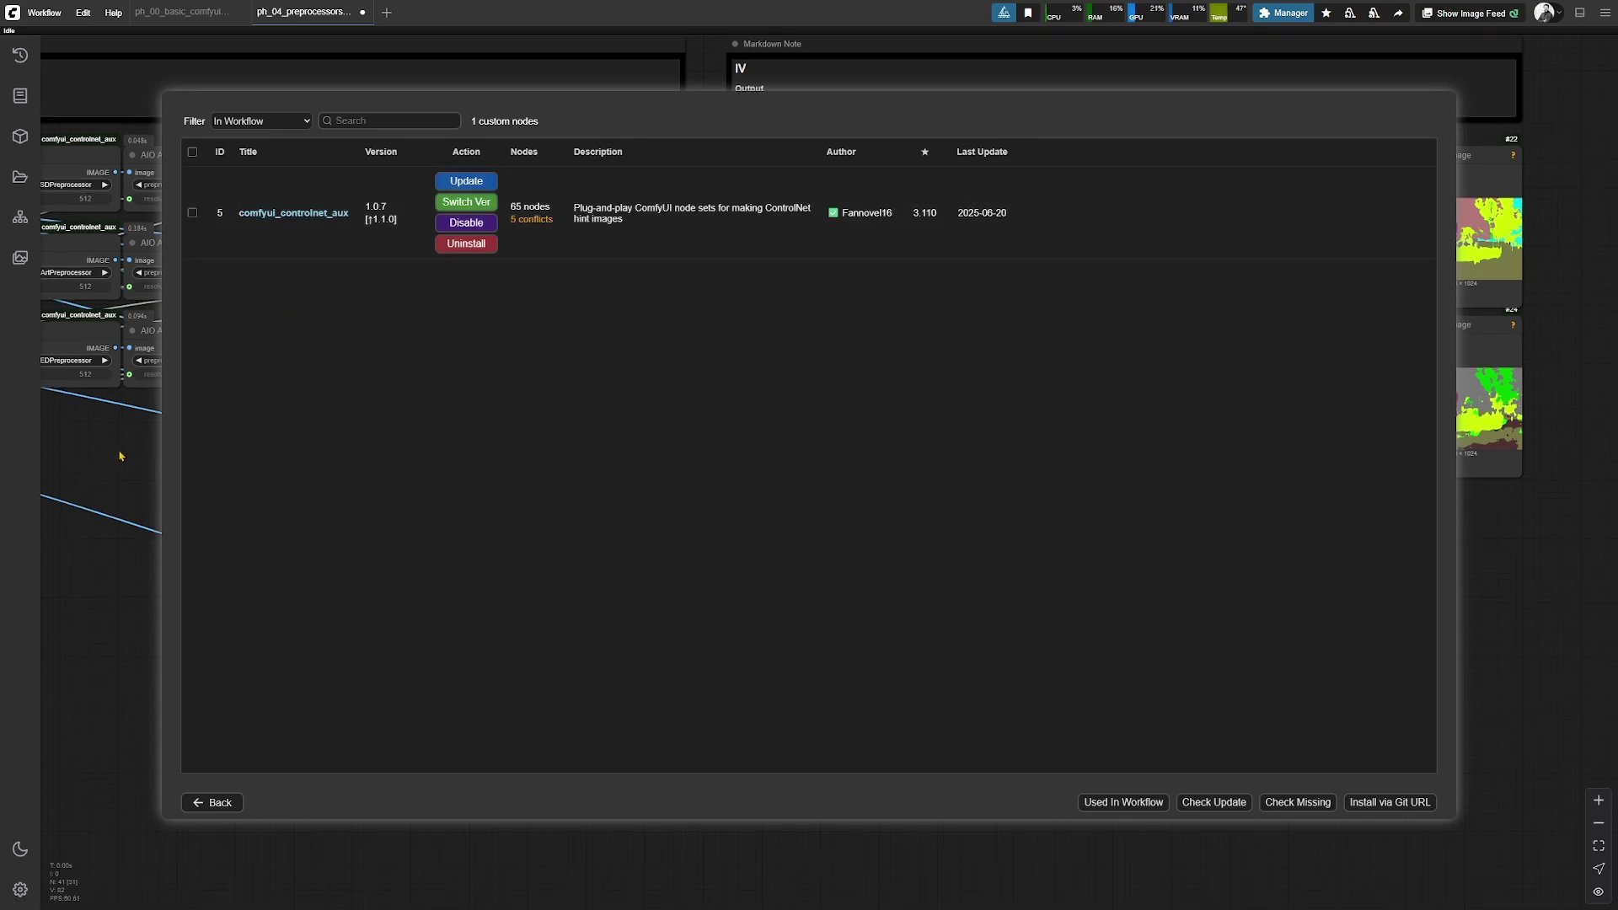
pyautogui.click(215, 802)
pyautogui.press('Escape')
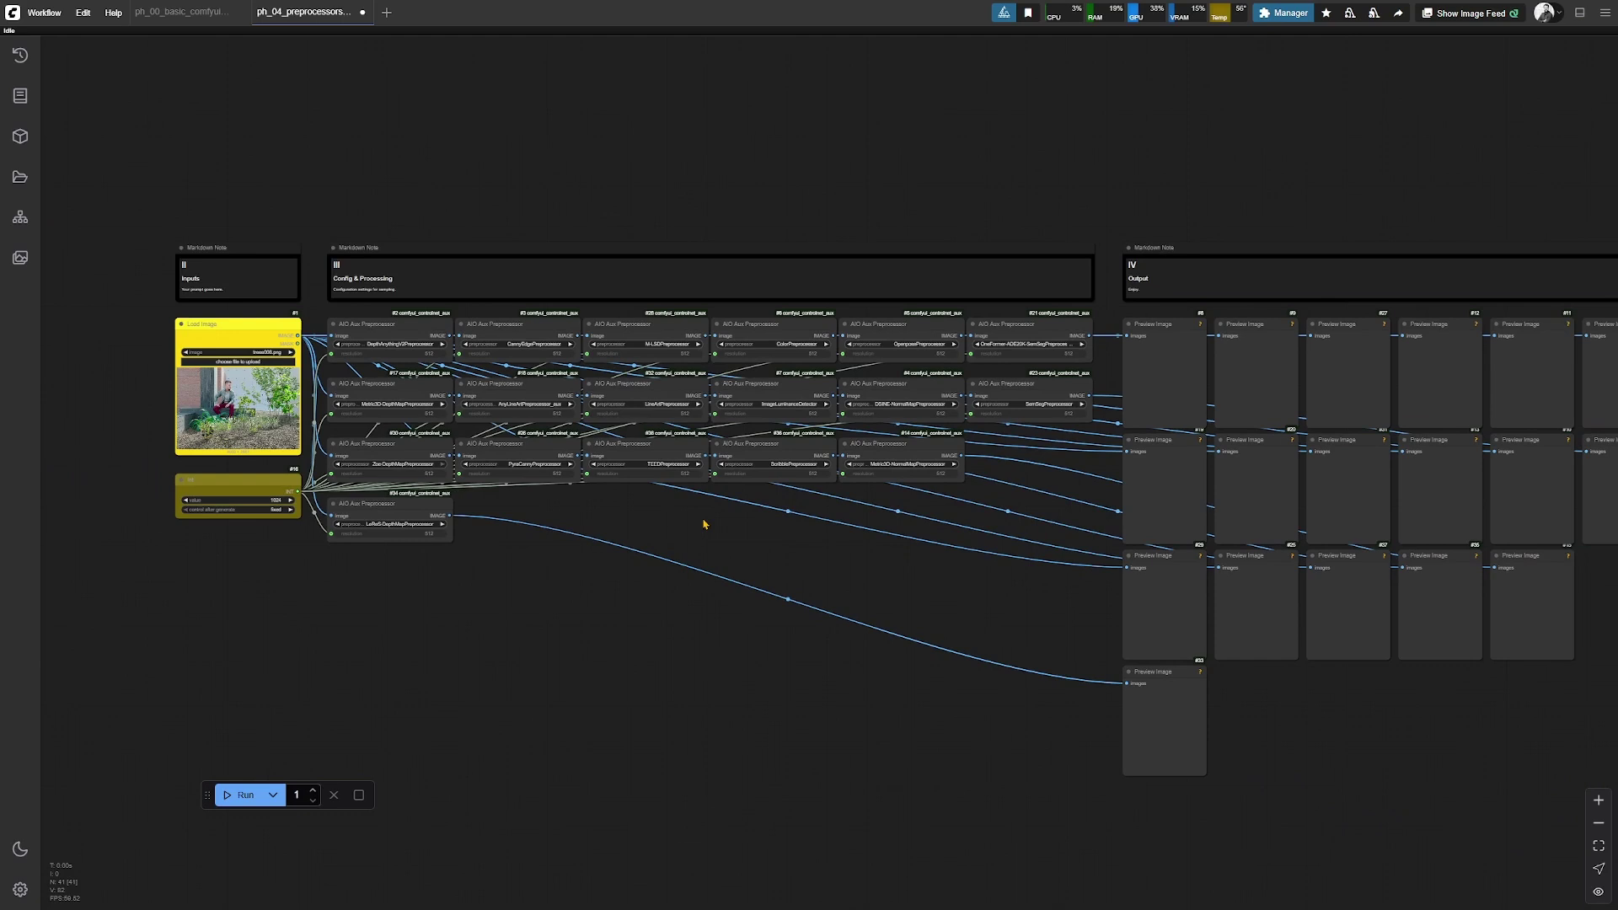
# Run the workflow to generate the ControlNet preprocessor previews from the loaded image.
pyautogui.click(245, 794)
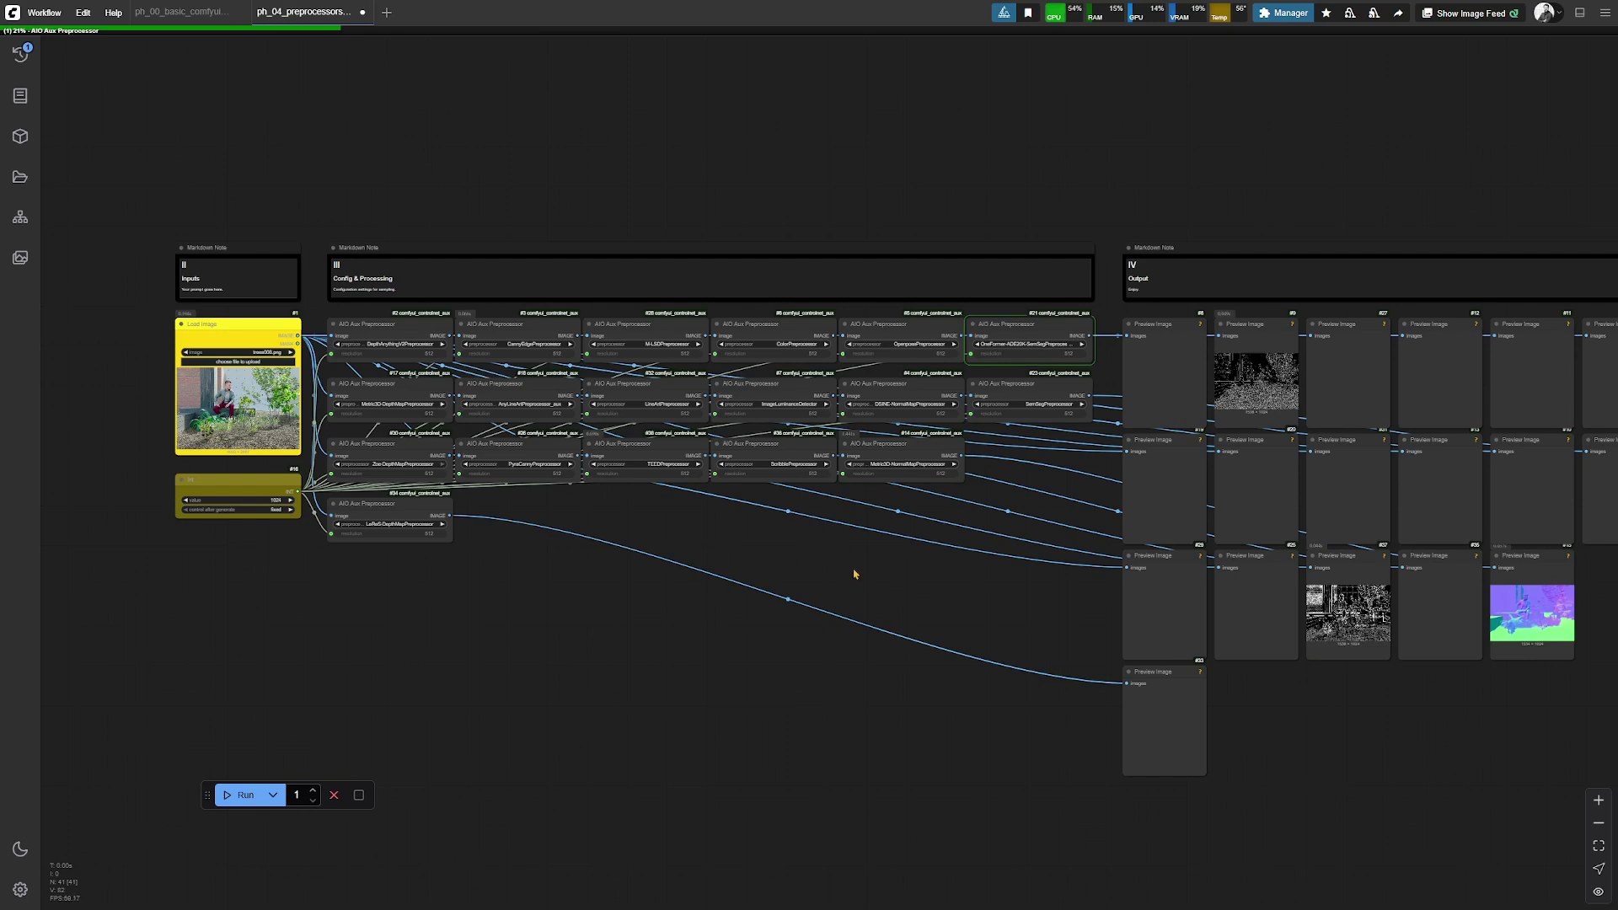
pyautogui.moveTo(878, 567); pyautogui.dragTo(753, 541)
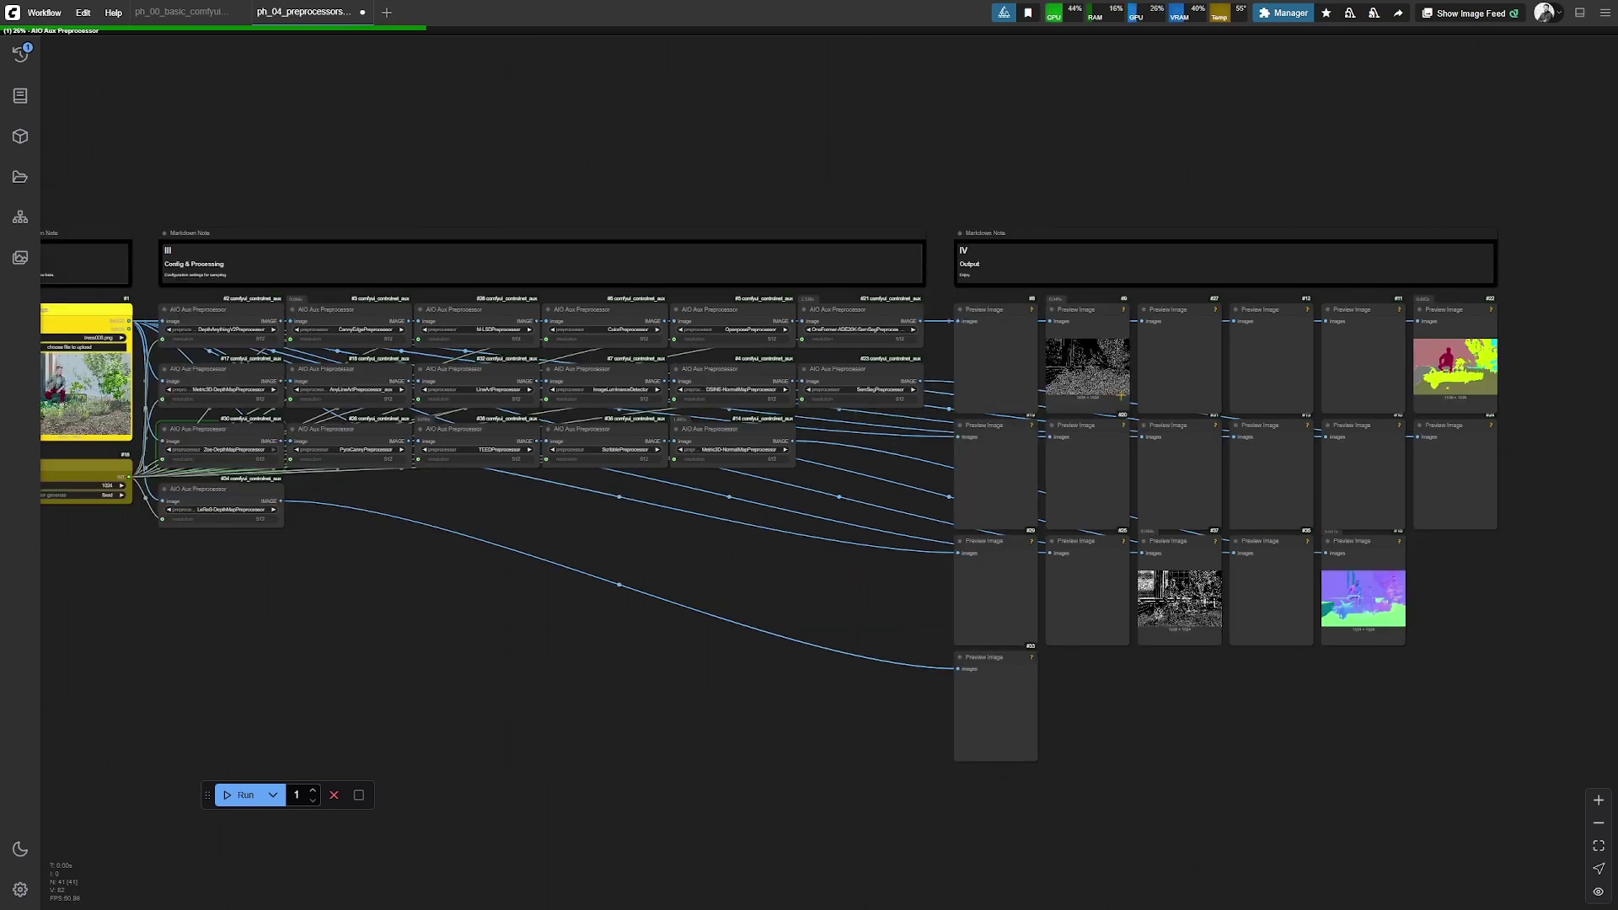
# Examine the input image, the AIO Aux Preprocessor nodes and their Output previews while the workflow is processed.
pyautogui.scroll(5, 501, 600)
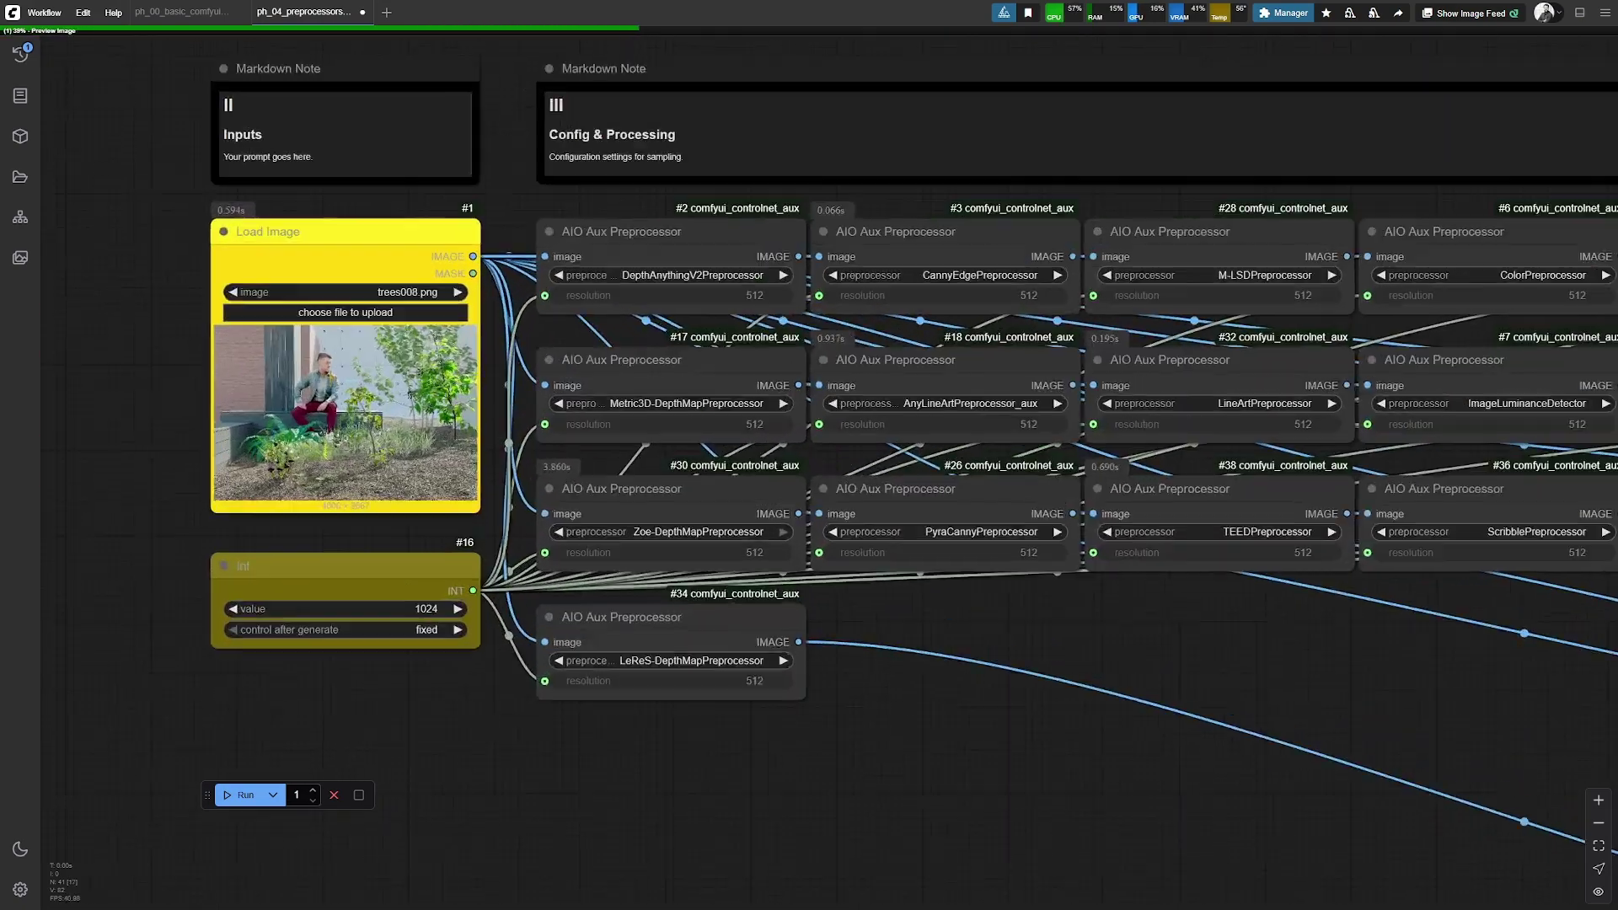
pyautogui.scroll(-5, 295, 422)
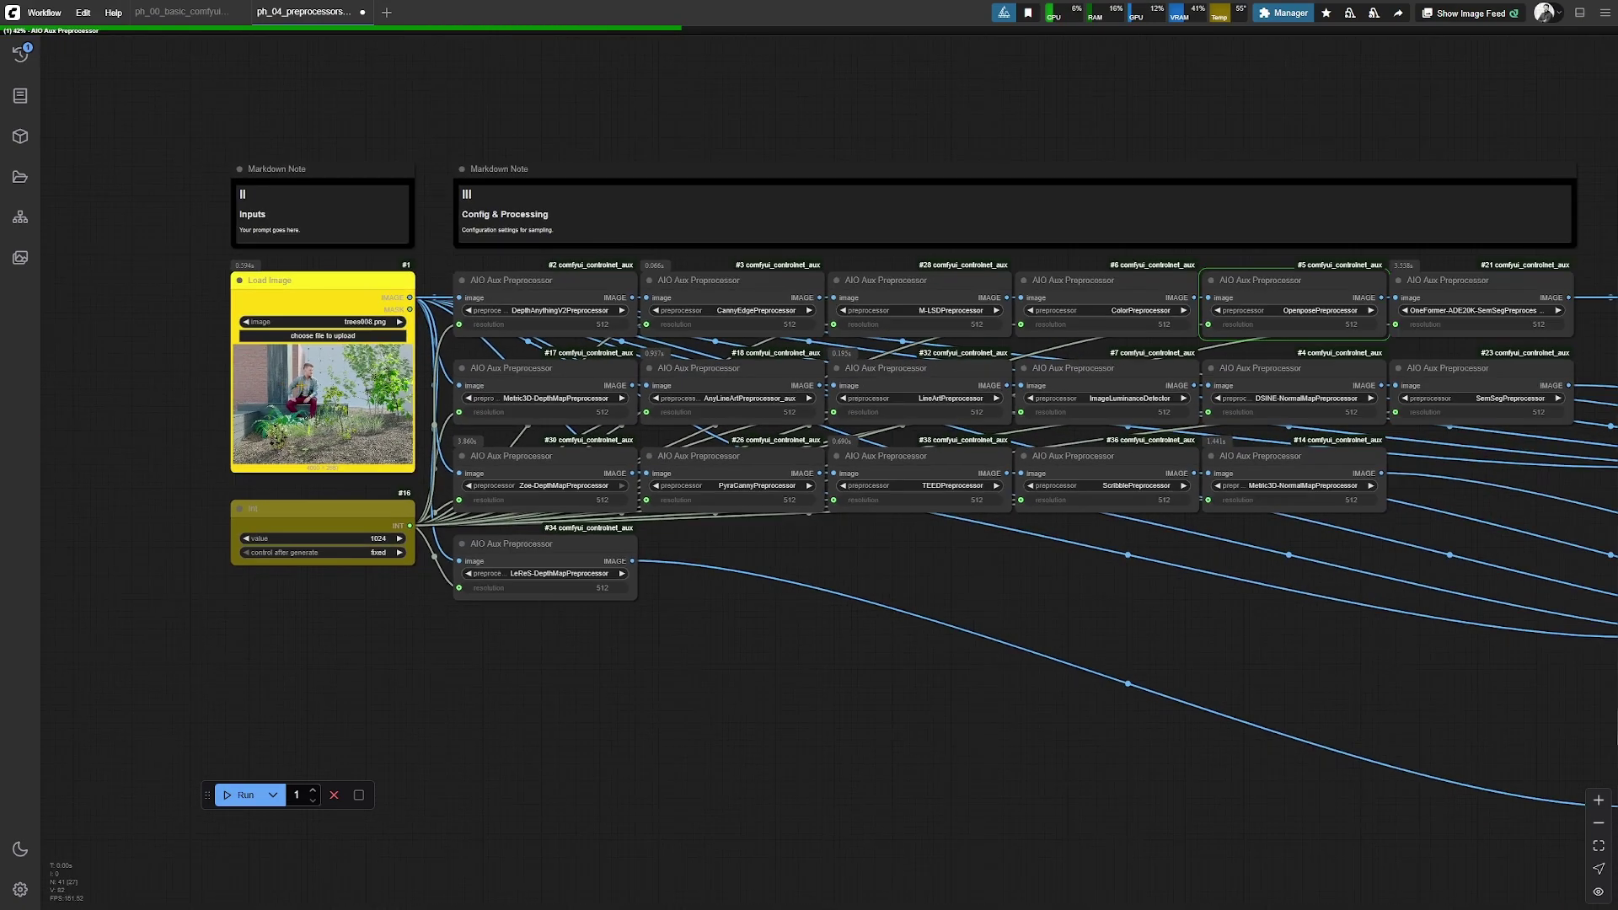
pyautogui.moveTo(1065, 533); pyautogui.dragTo(596, 516)
pyautogui.scroll(4, 1137, 426)
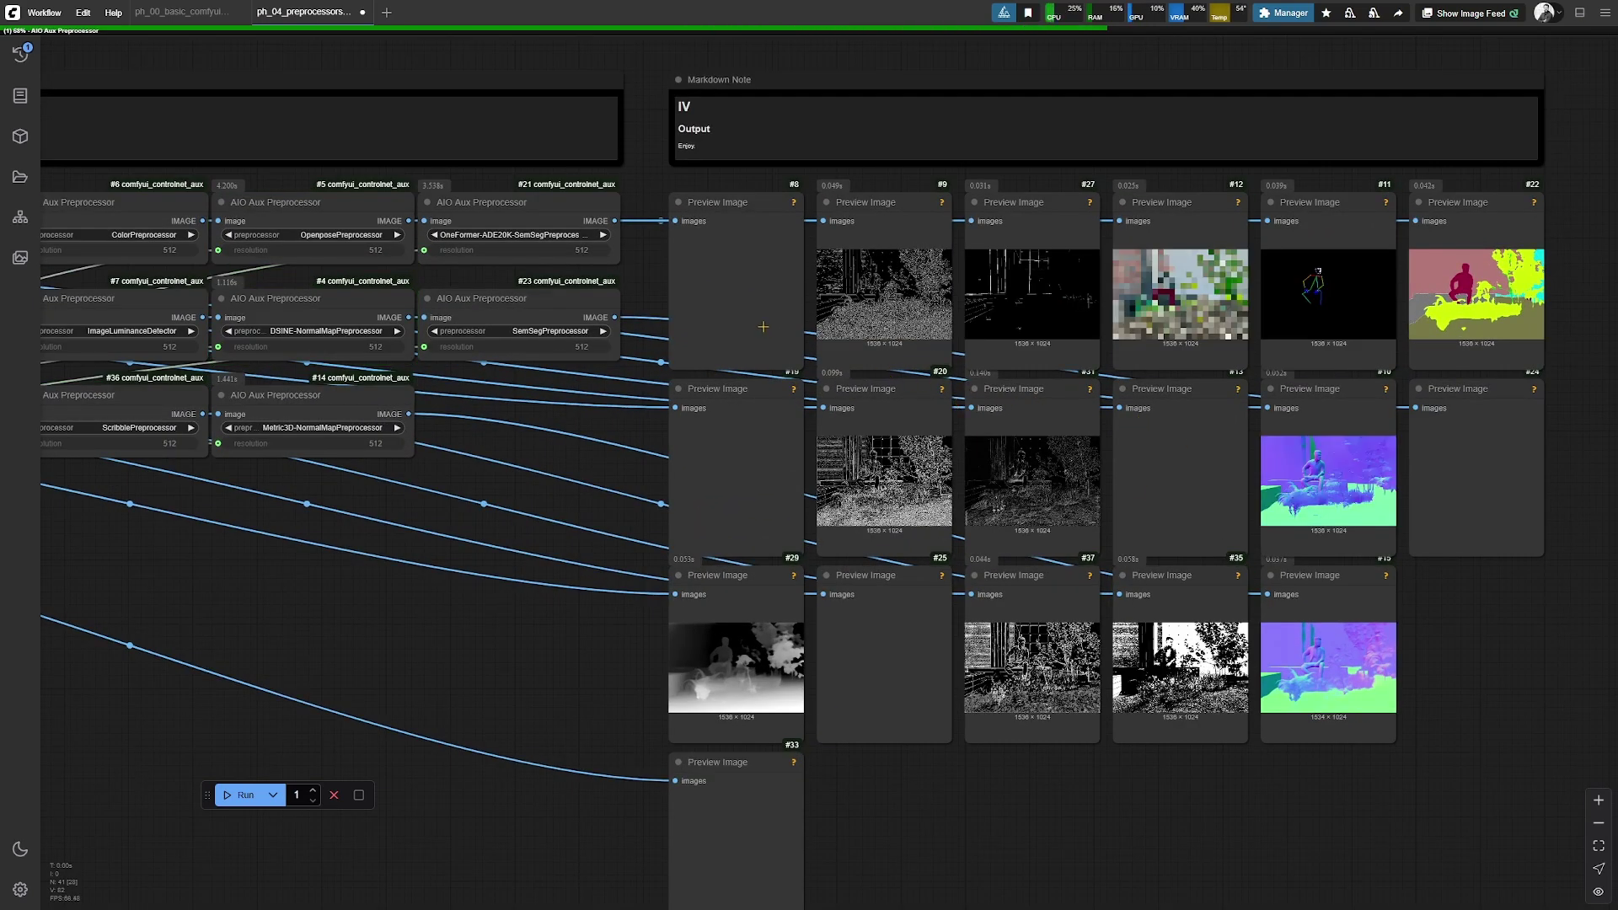
pyautogui.scroll(-2, 763, 327)
pyautogui.moveTo(409, 509); pyautogui.dragTo(877, 478)
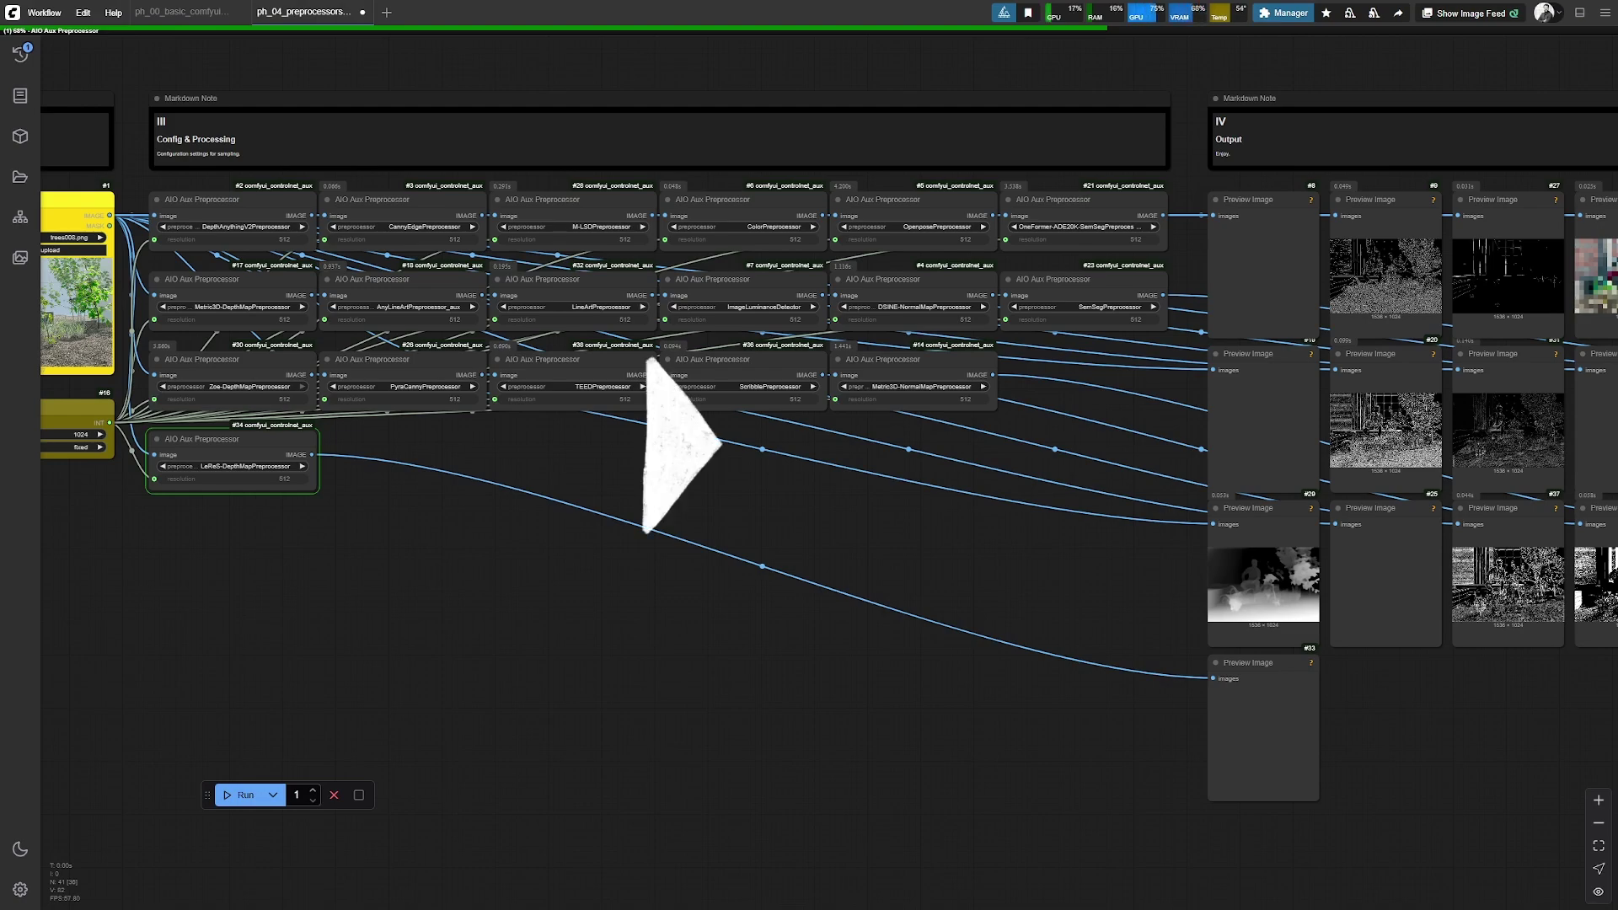
pyautogui.scroll(-4, 946, 502)
pyautogui.scroll(5, 696, 465)
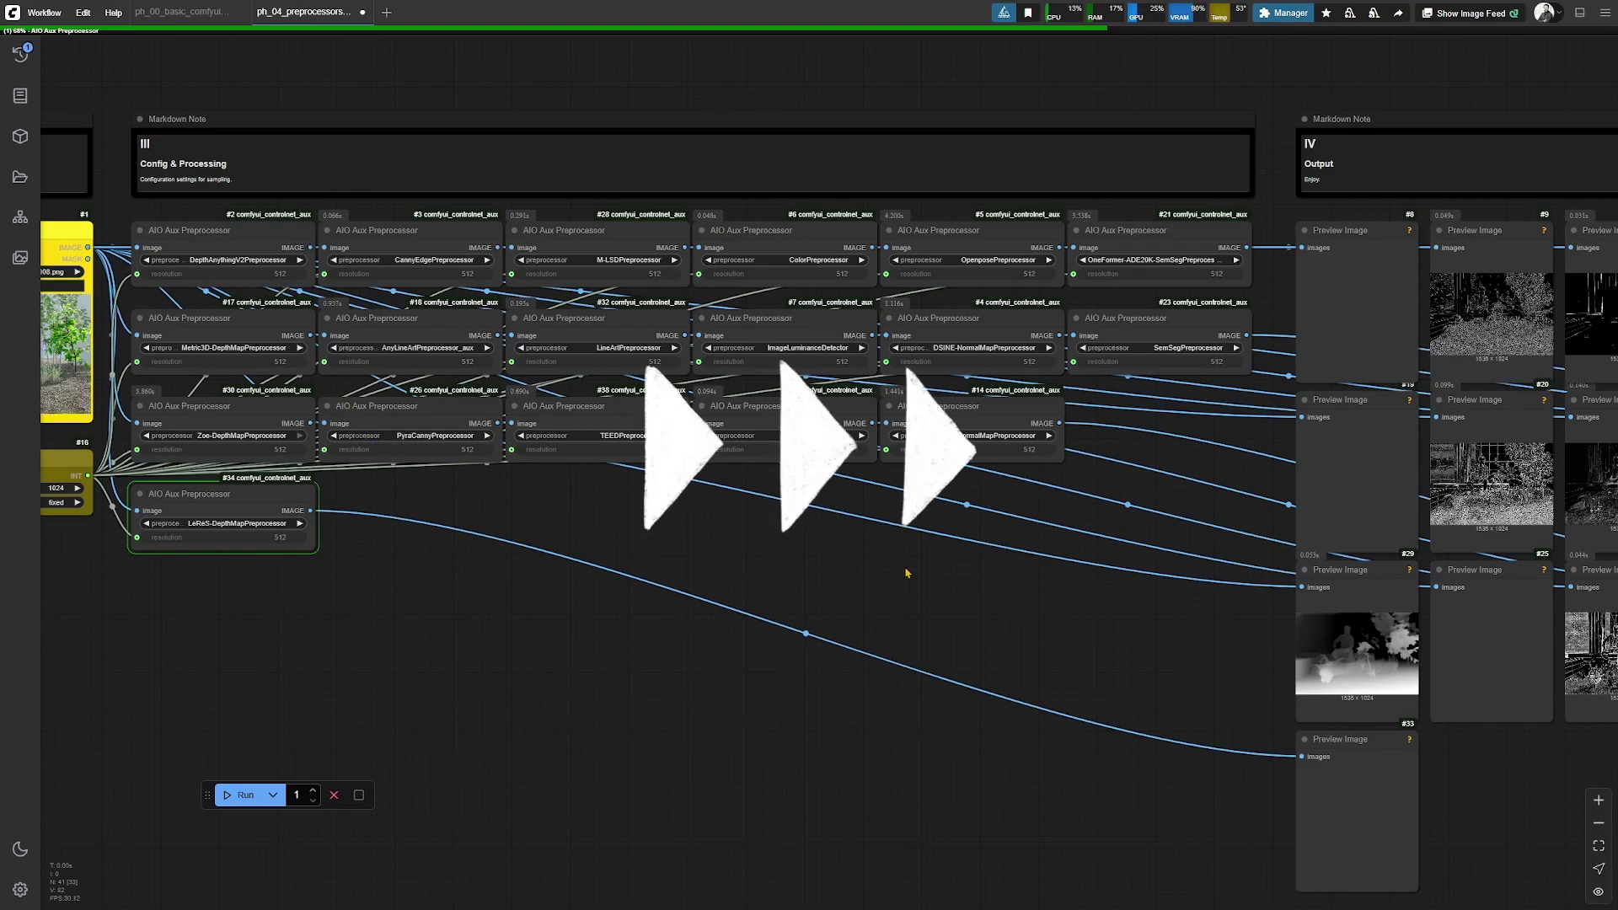
pyautogui.moveTo(919, 585); pyautogui.dragTo(349, 510)
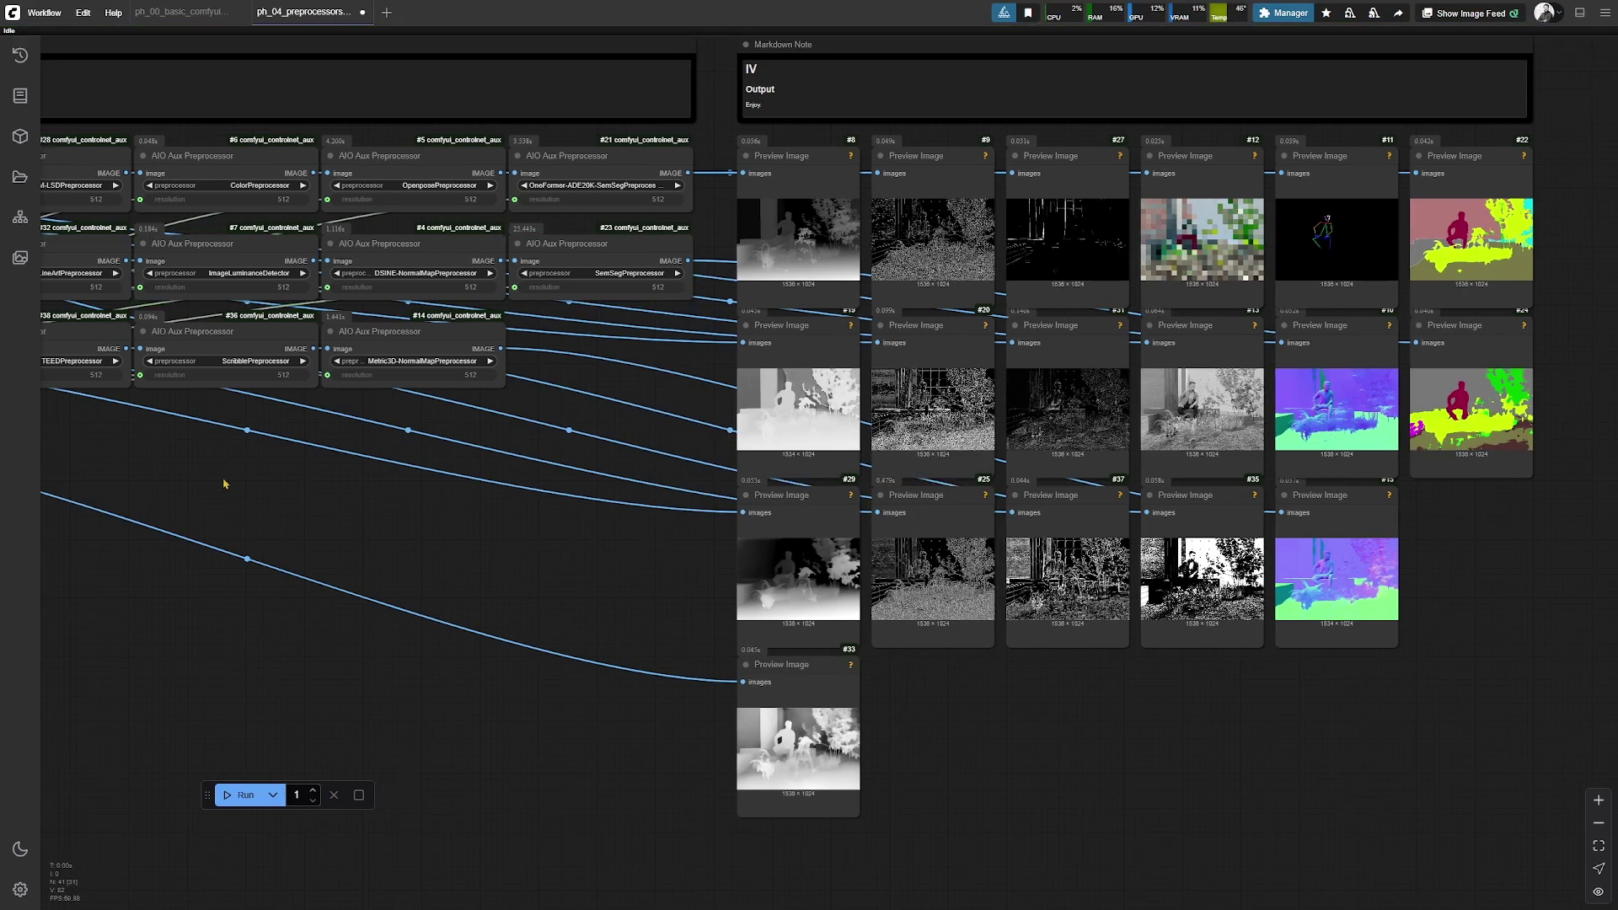
# Add a Standard Lineart node in the empty space below the AIO Aux Preprocessor nodes.
pyautogui.moveTo(225, 483); pyautogui.dragTo(687, 463)
pyautogui.scroll(2, 687, 462)
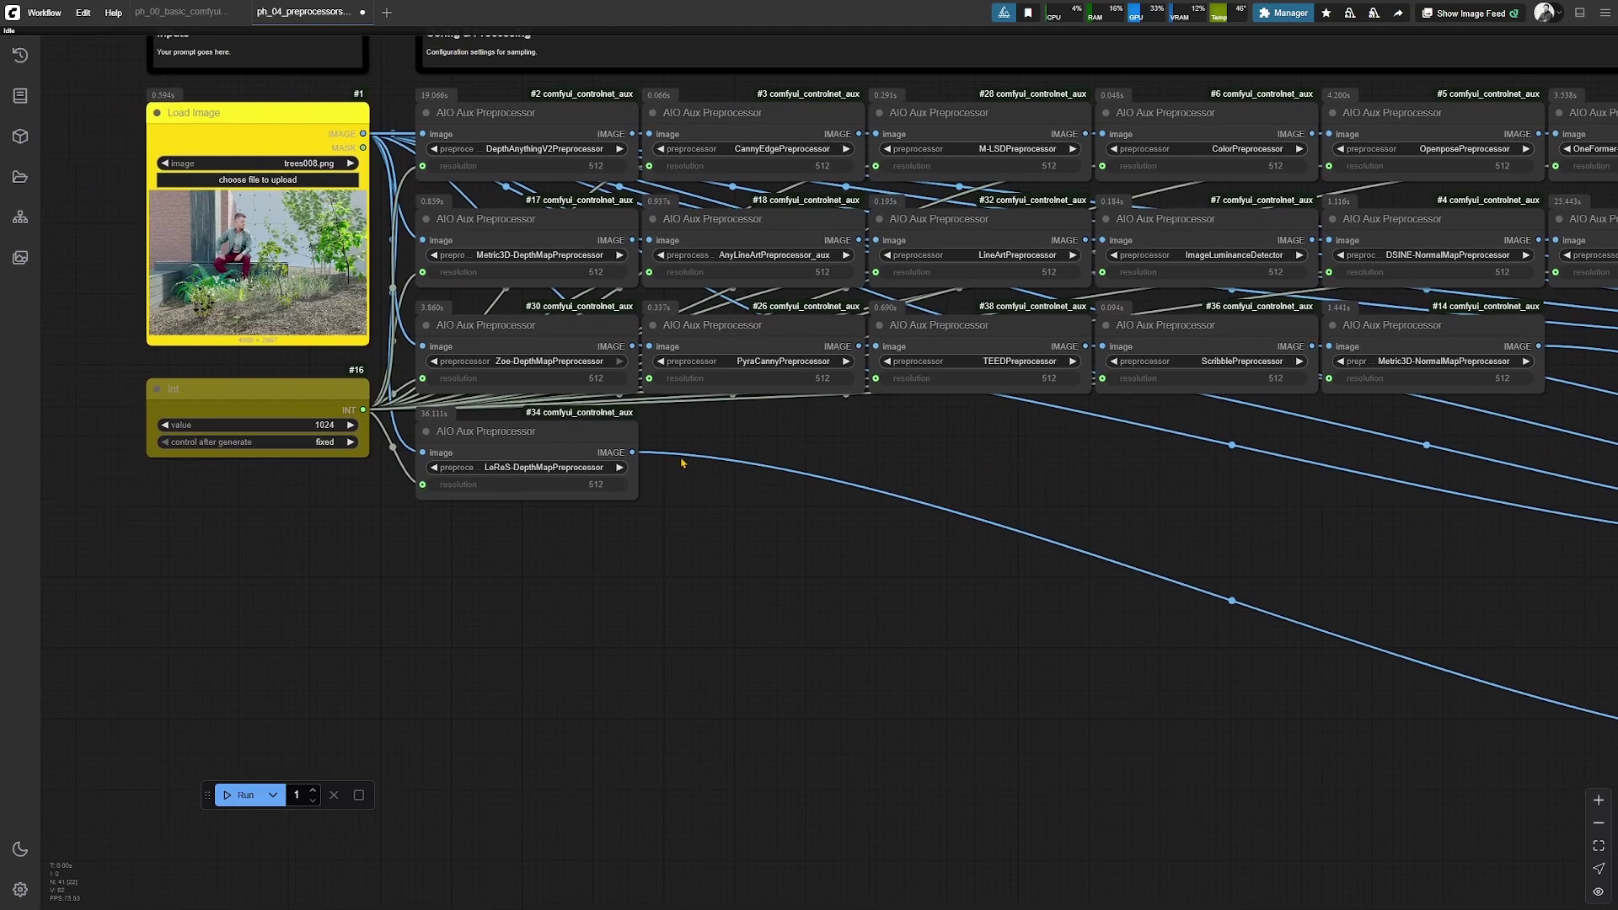
pyautogui.moveTo(811, 527); pyautogui.dragTo(770, 482)
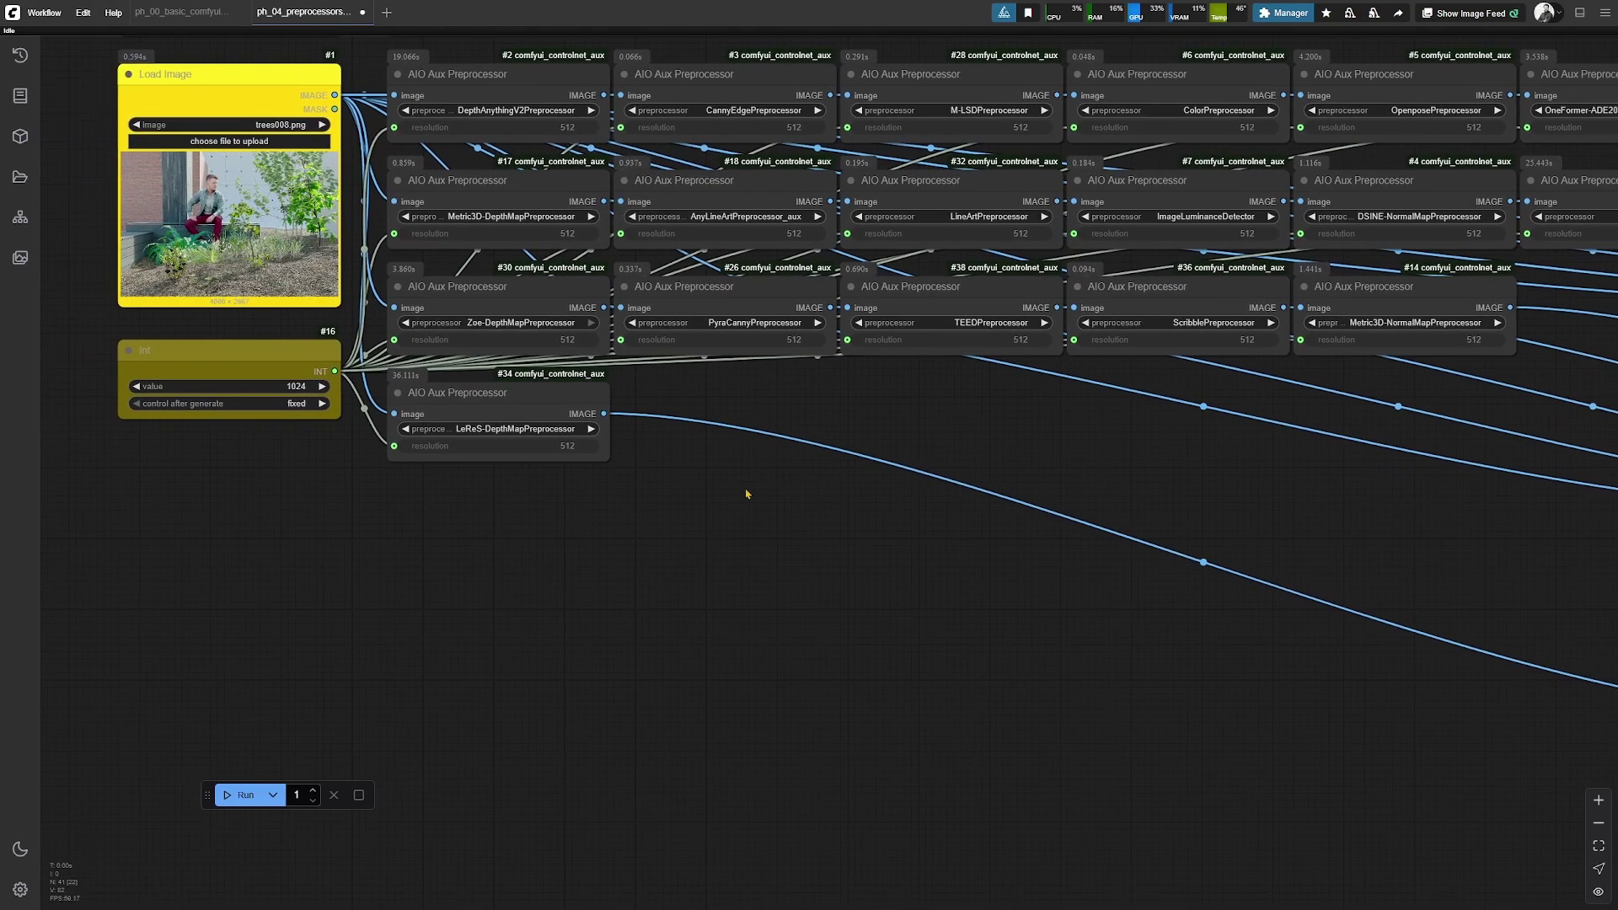
pyautogui.doubleClick(651, 591)
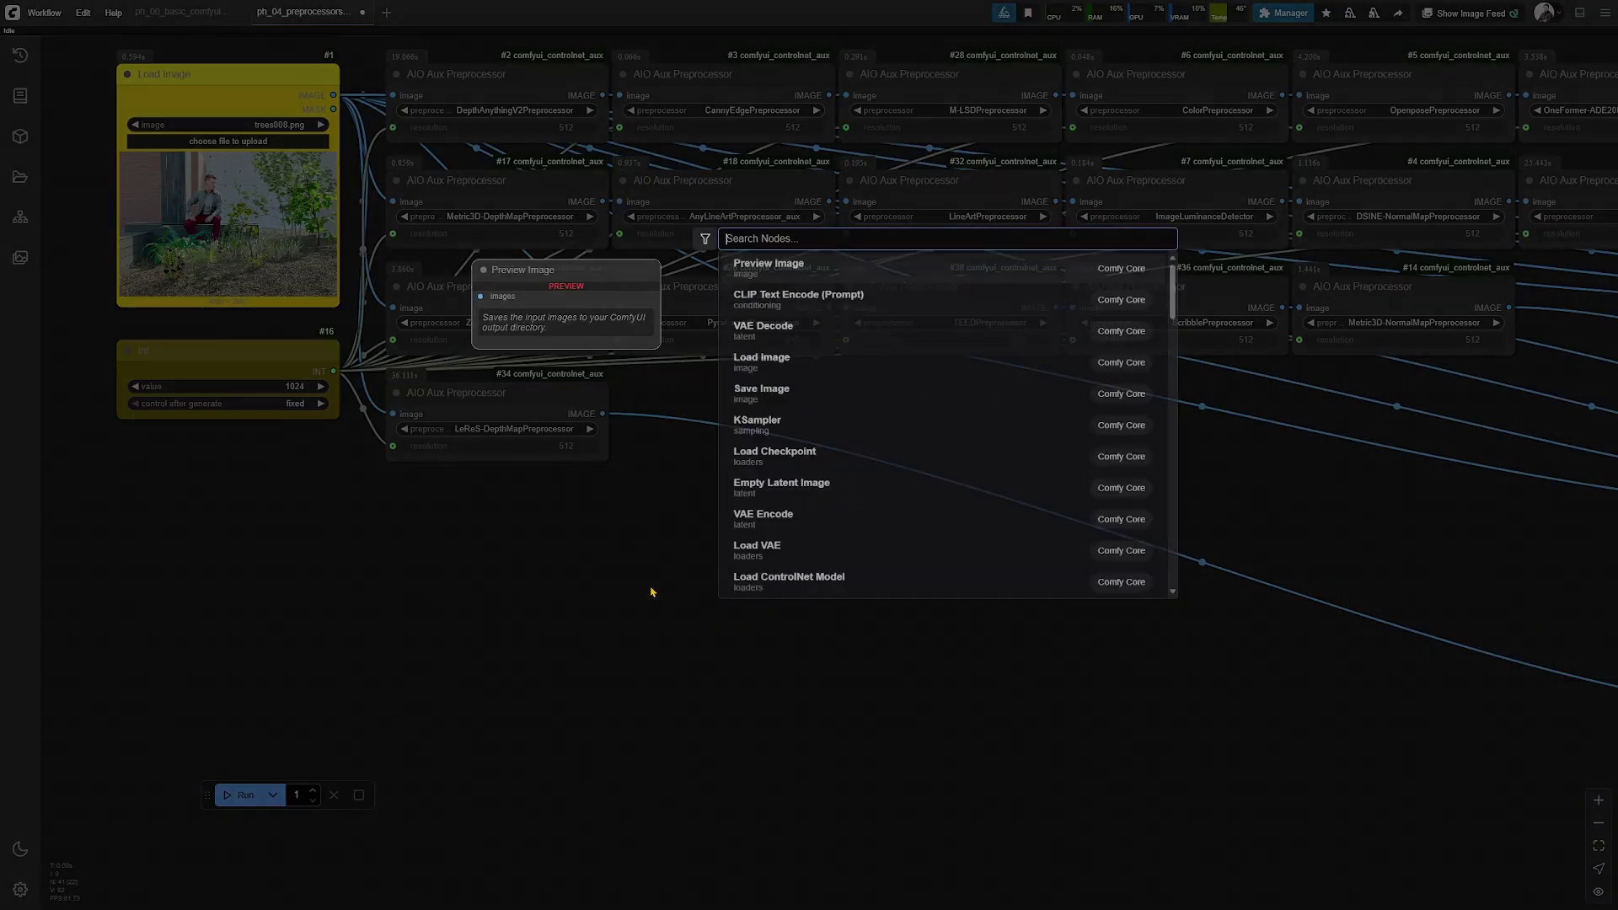
pyautogui.write('standard')
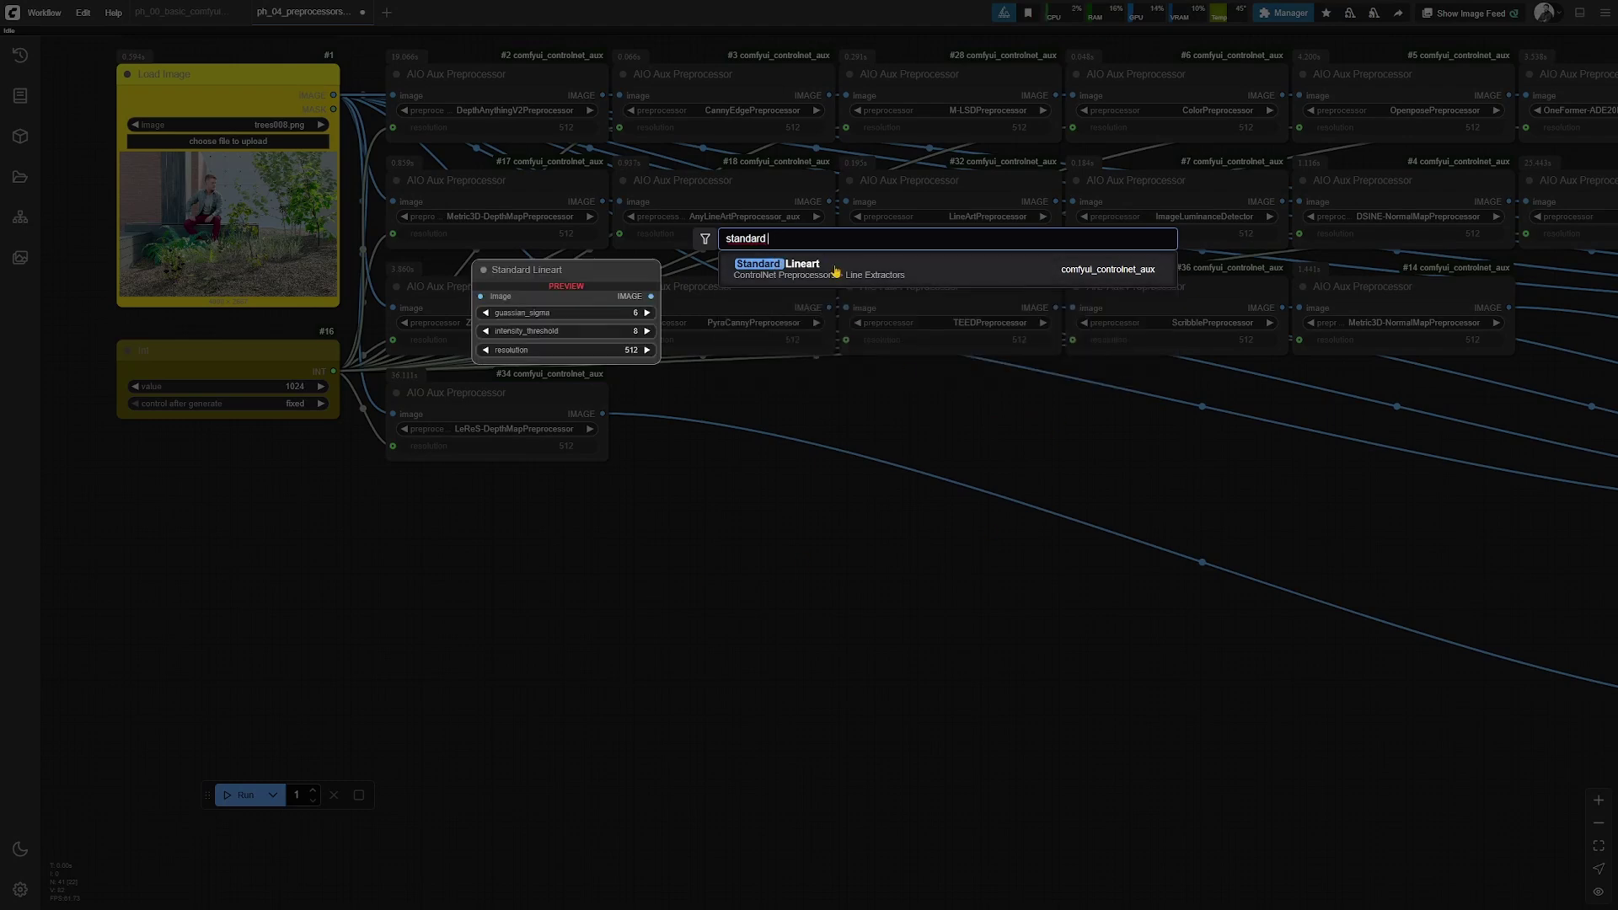
pyautogui.press('Return')
pyautogui.scroll(3, 777, 628)
pyautogui.scroll(3, 777, 629)
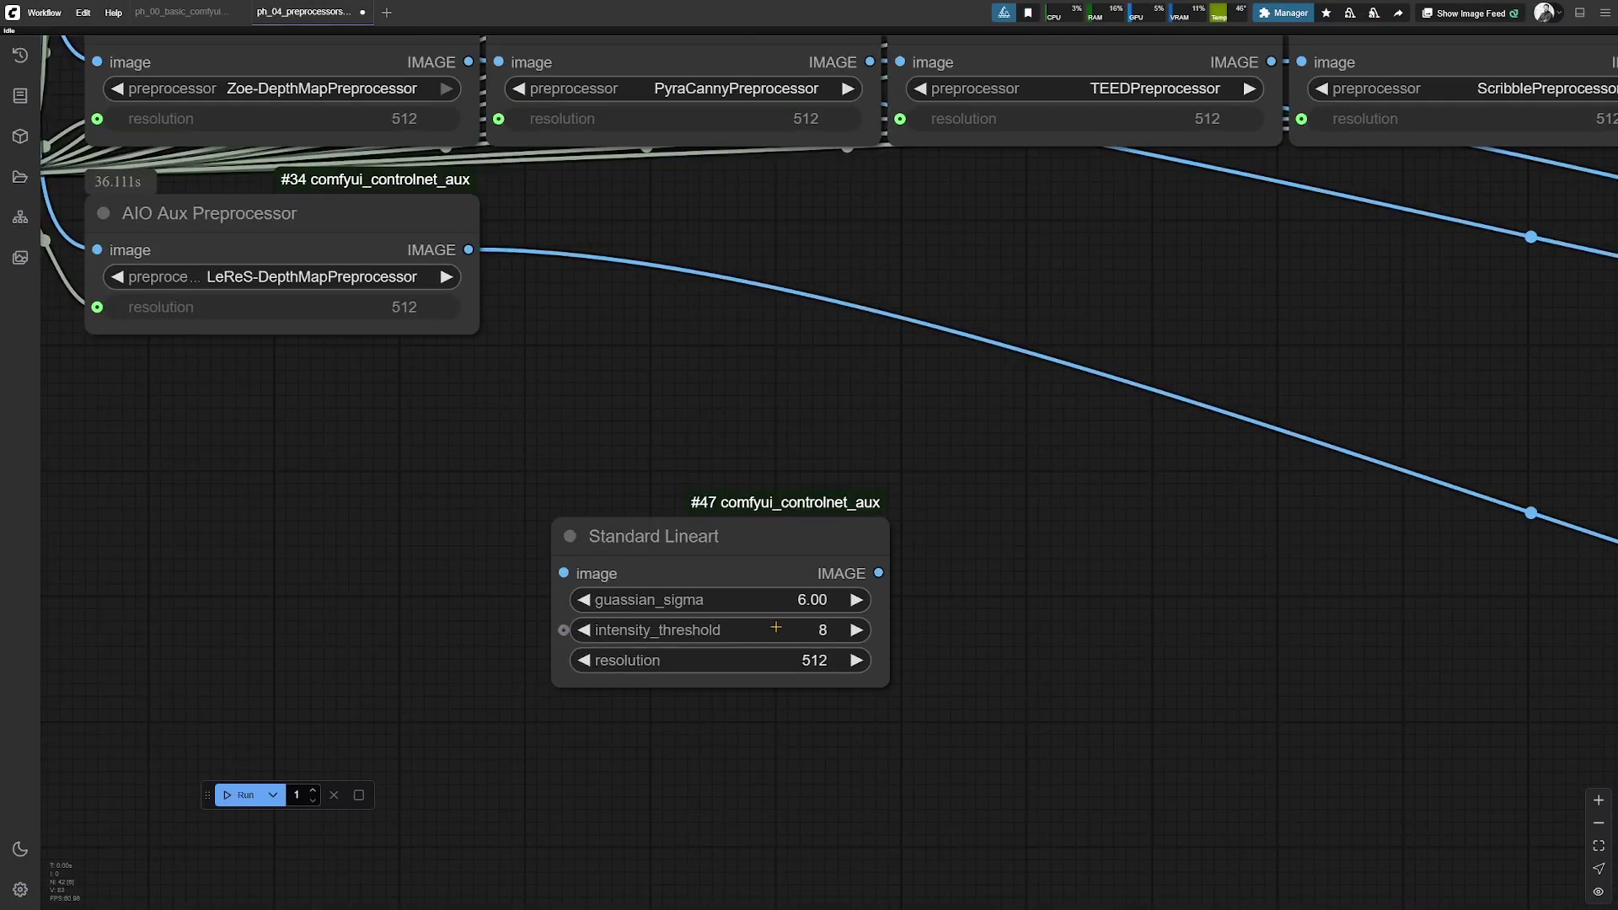
# Duplicate the Load Image node with the copy placed below the Int node, and save the workflow.
pyautogui.scroll(-9, 776, 628)
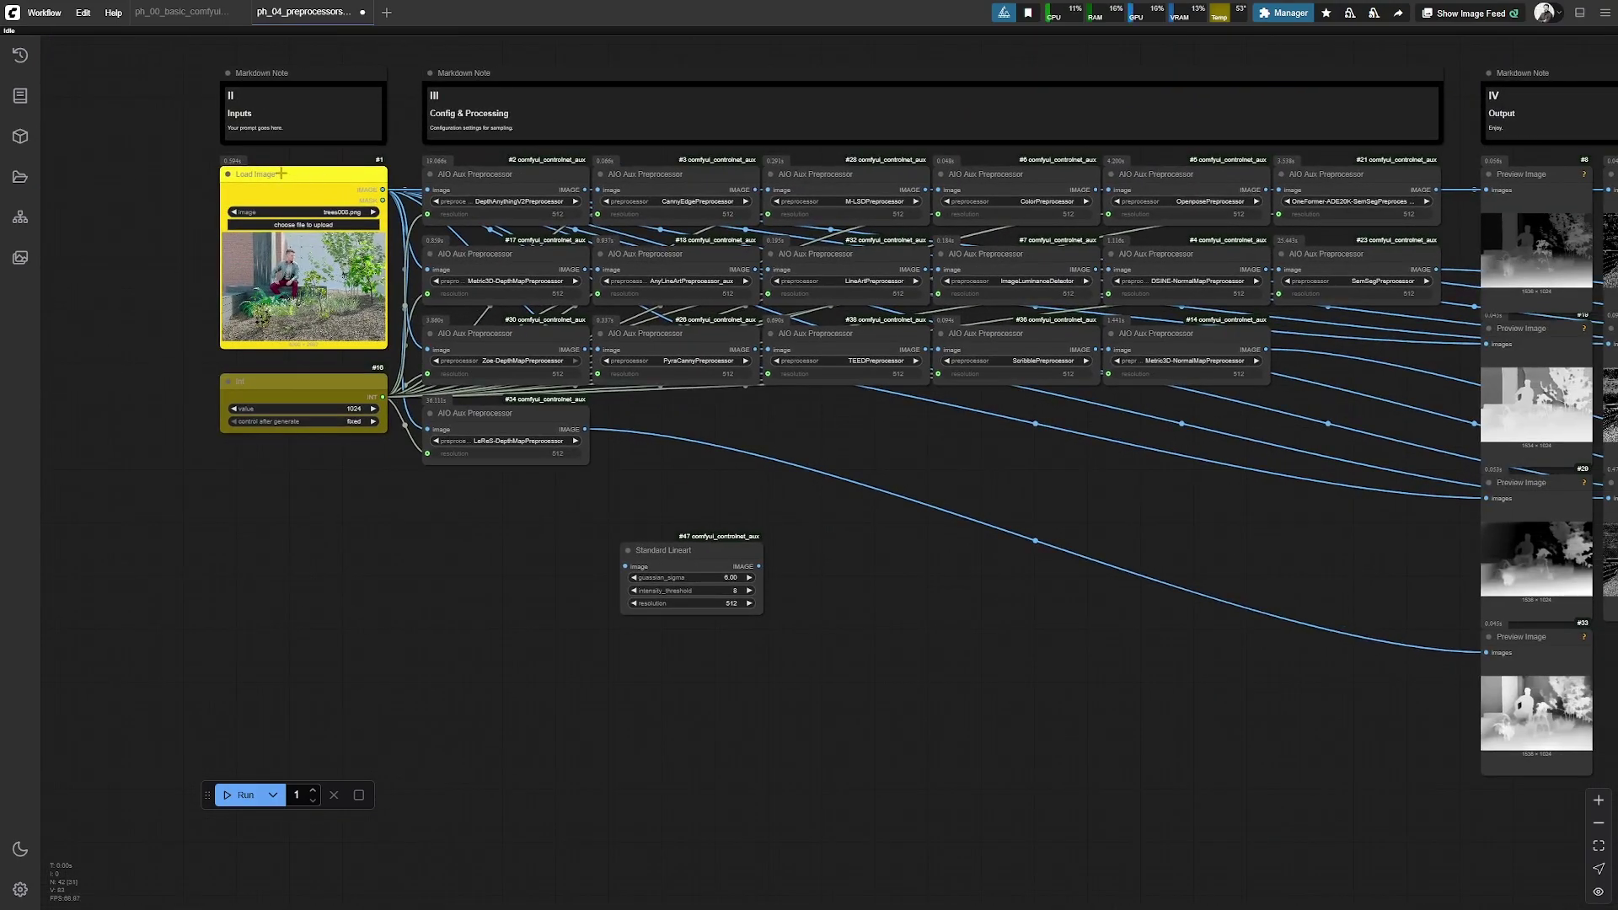
pyautogui.click(301, 240)
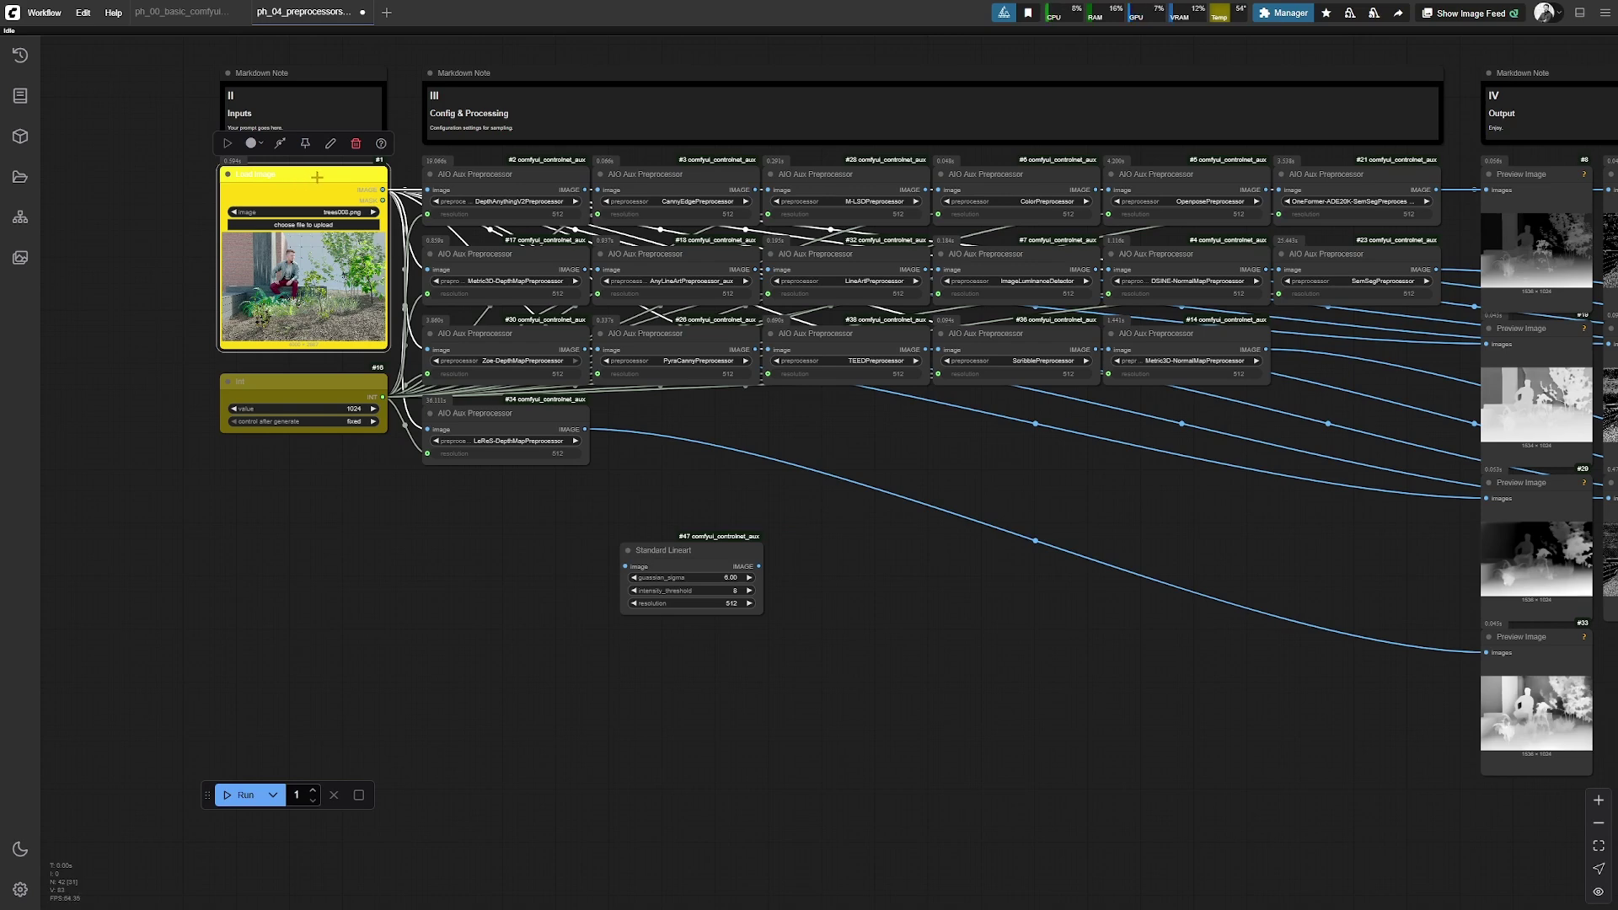
pyautogui.moveTo(317, 176); pyautogui.dragTo(286, 483)
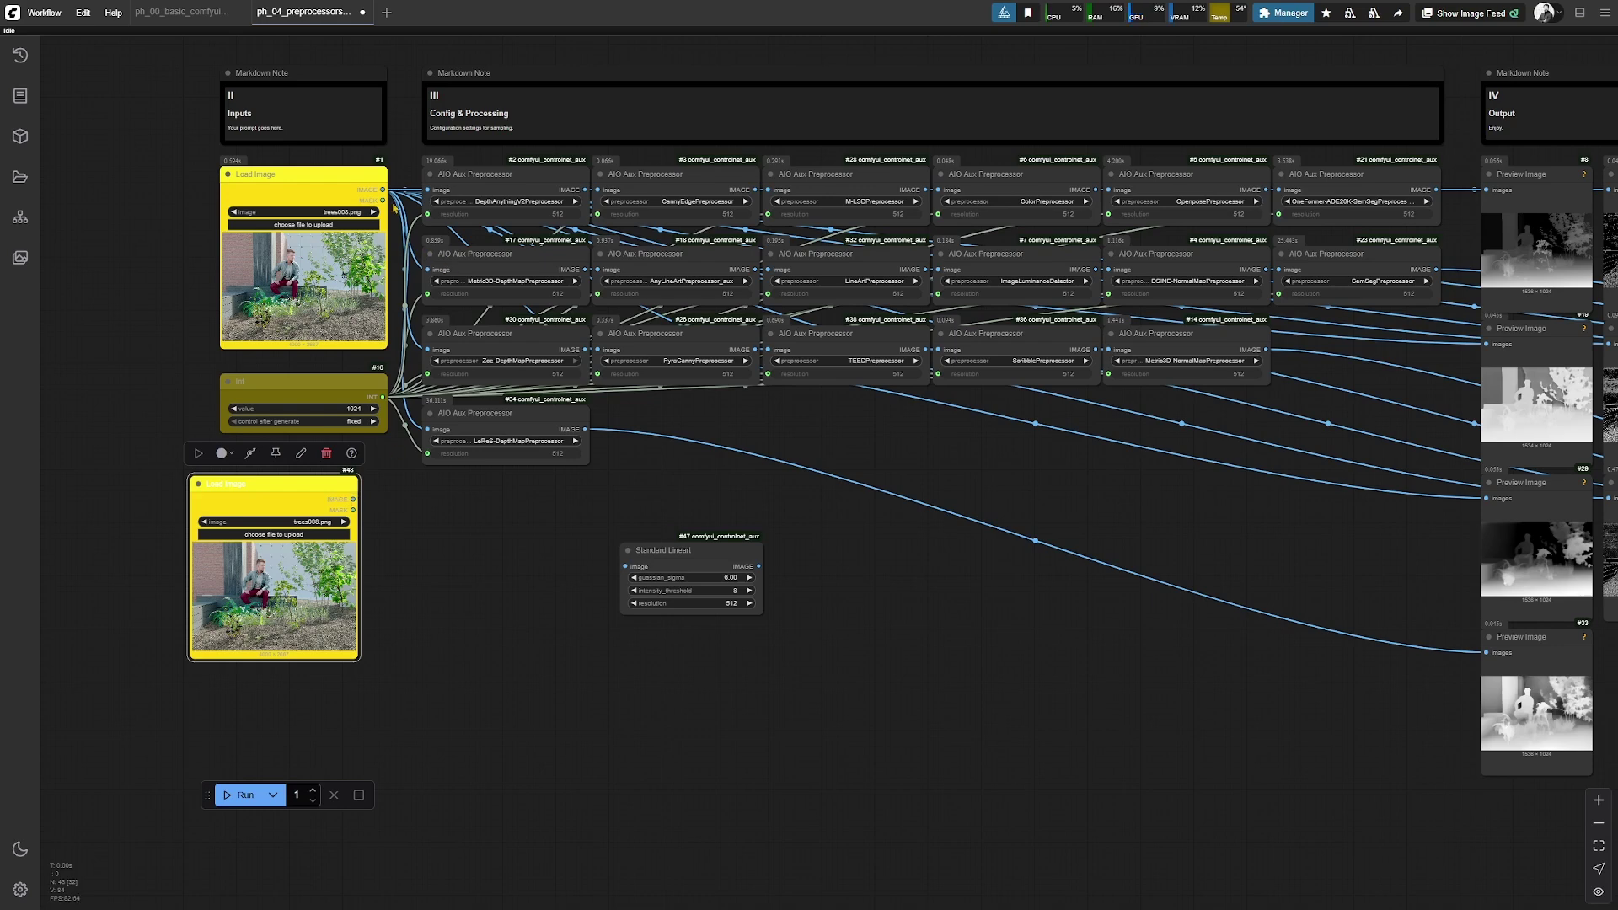
pyautogui.hotkey('ctrl', 's')
# Move all image connections from the original Load Image node to its copy and select E96A0227.JPG in the copy.
pyautogui.moveTo(382, 189); pyautogui.dragTo(354, 499)
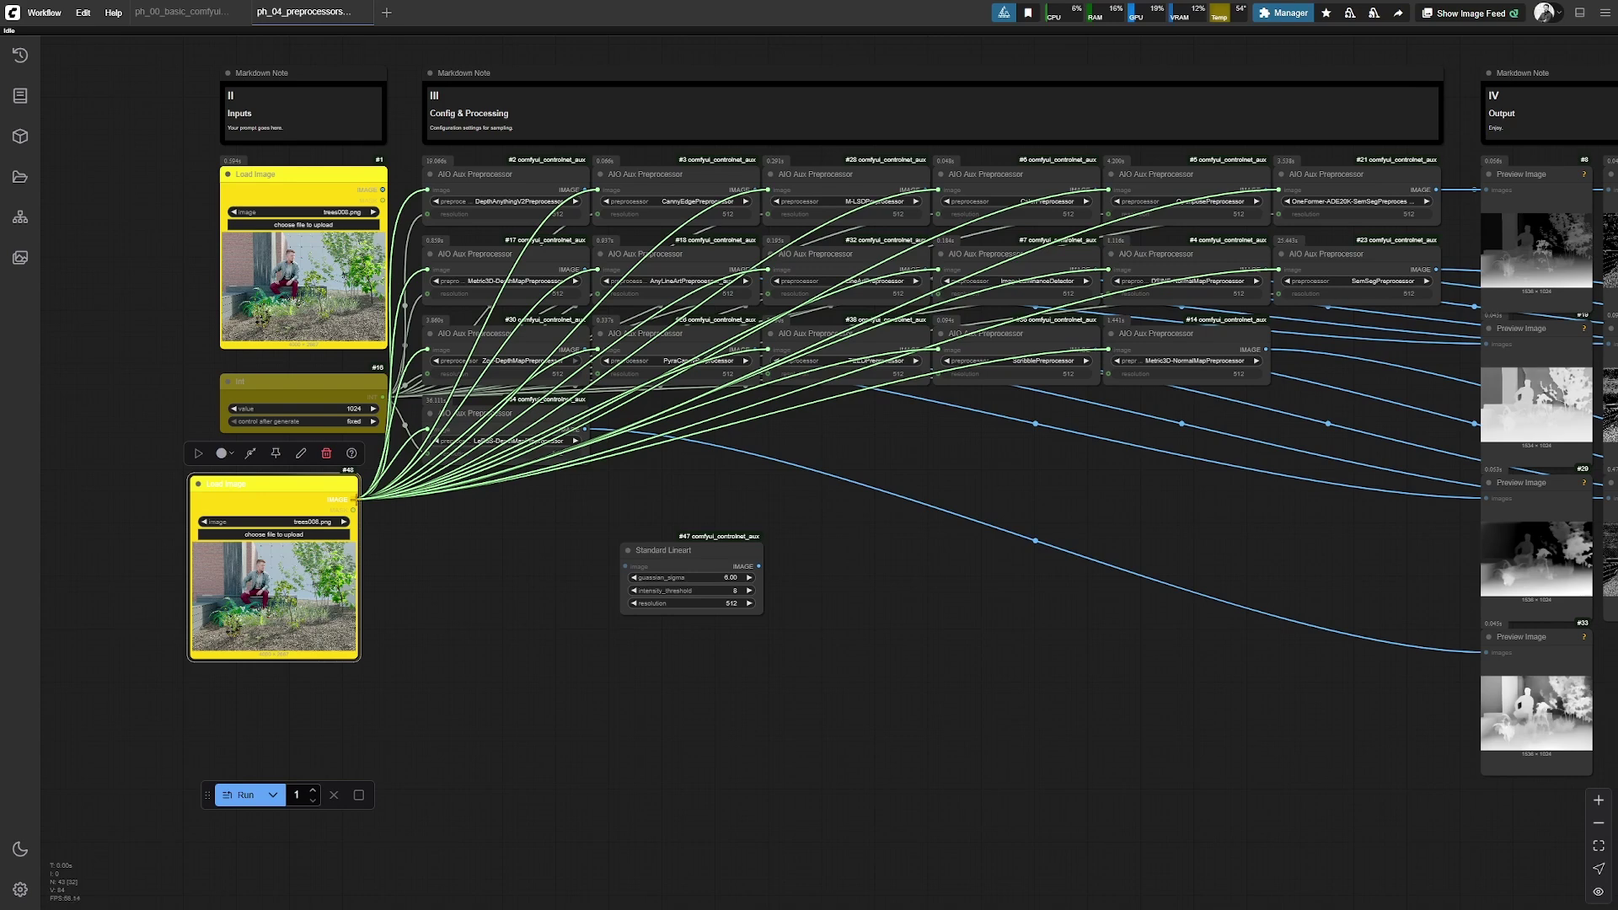
pyautogui.moveTo(354, 499); pyautogui.dragTo(354, 499)
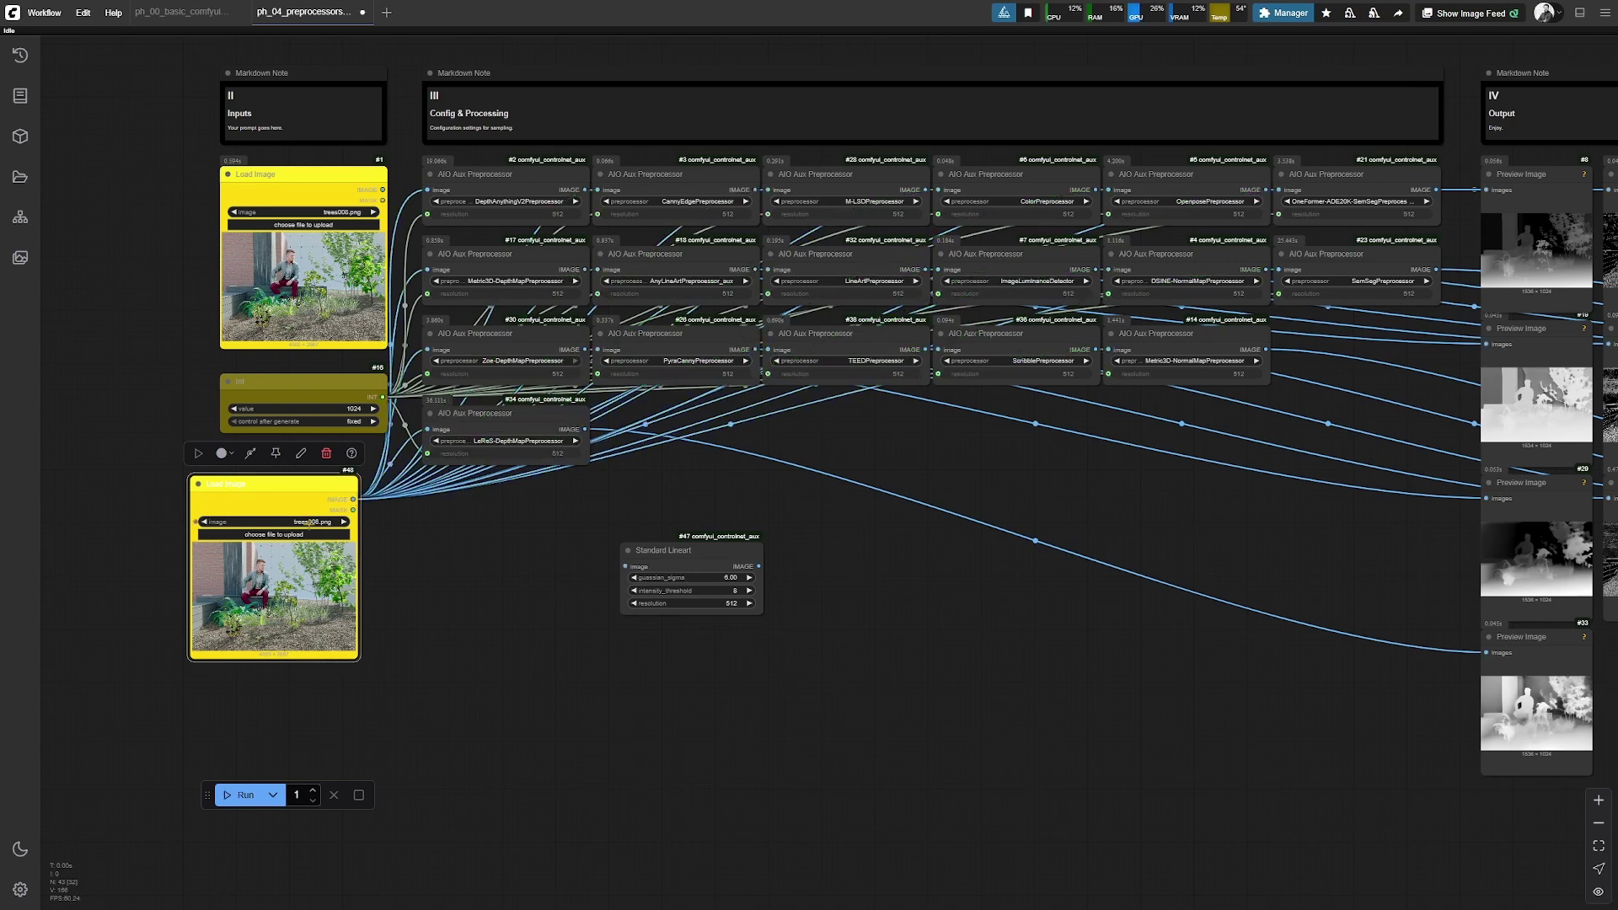
pyautogui.click(310, 522)
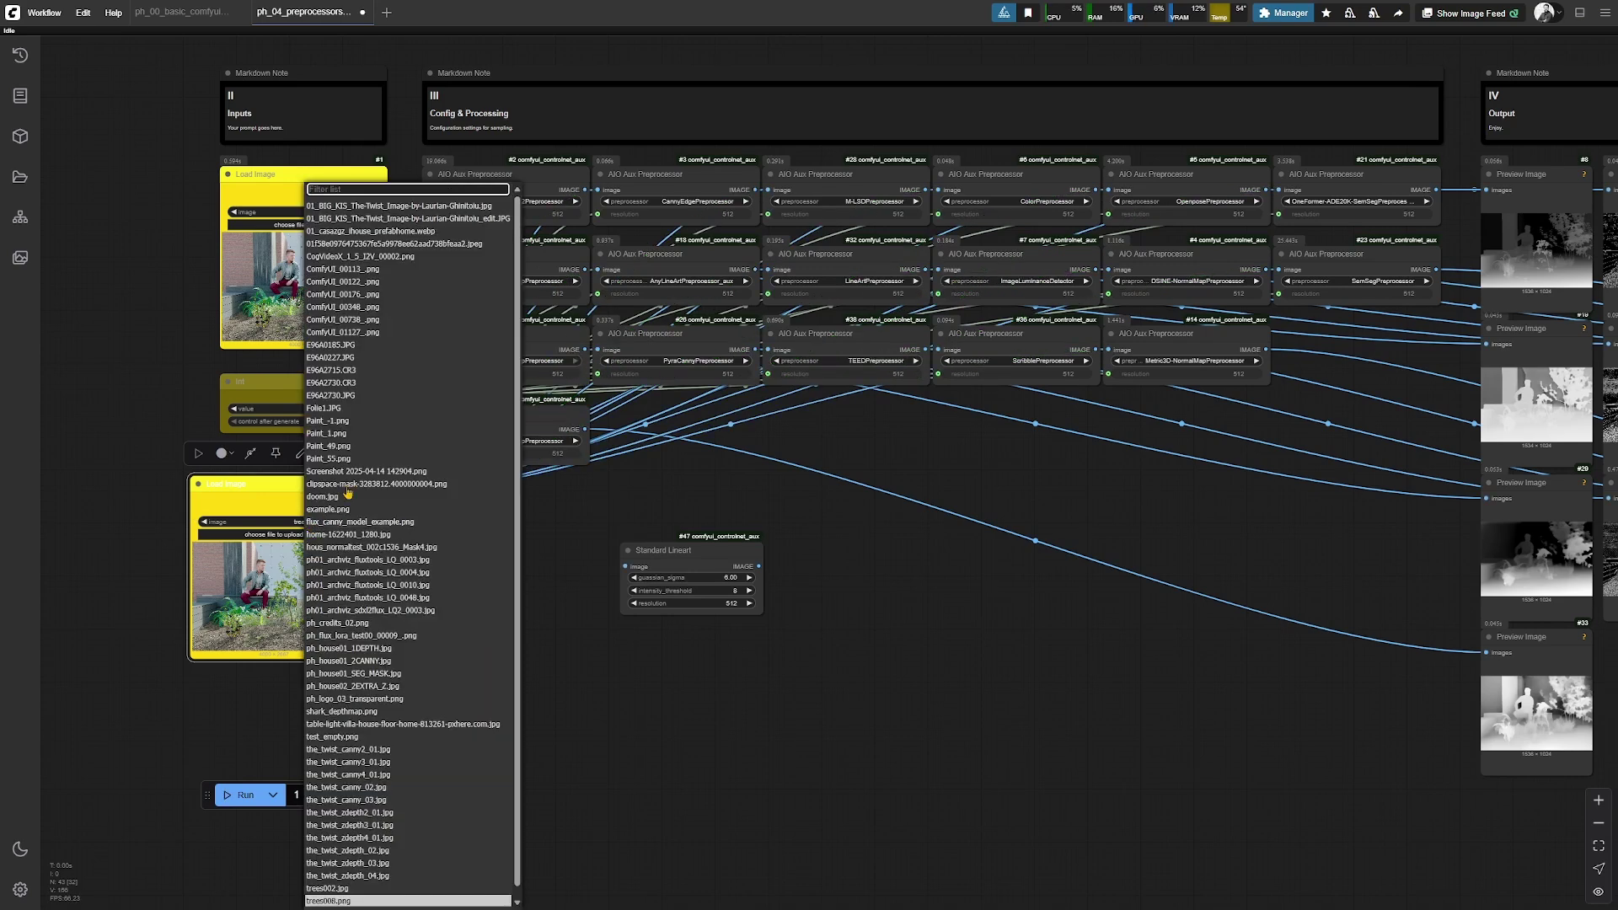
pyautogui.click(331, 357)
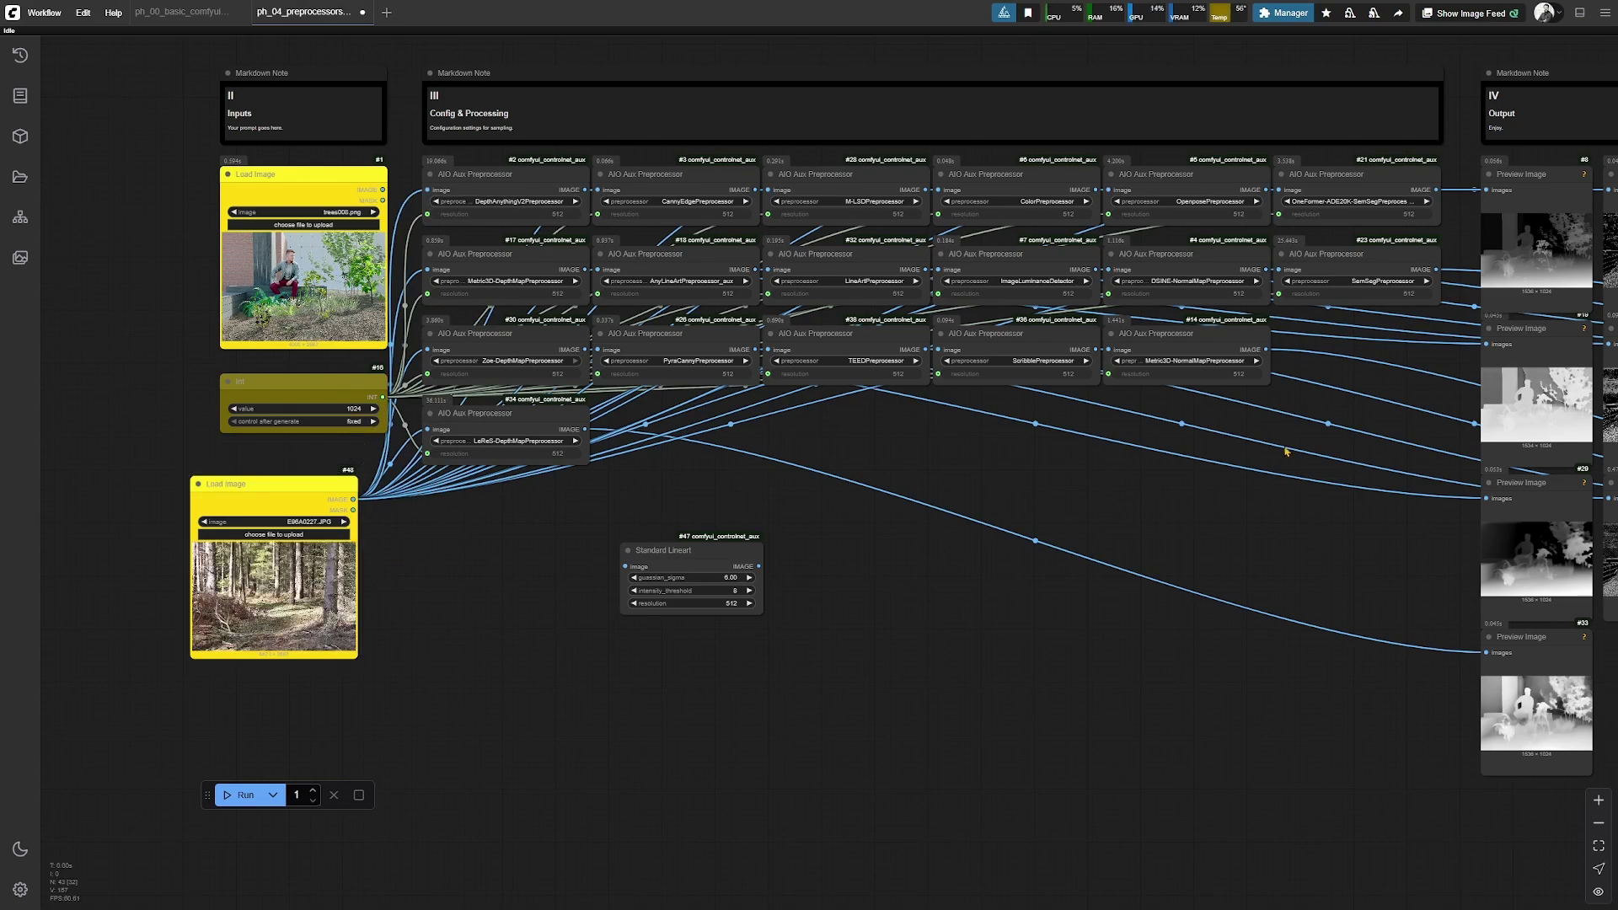
# Inspect the DepthAnythingV2 depth map and the LineArt preview up close in the Output section.
pyautogui.hscroll(10, 590, 484)
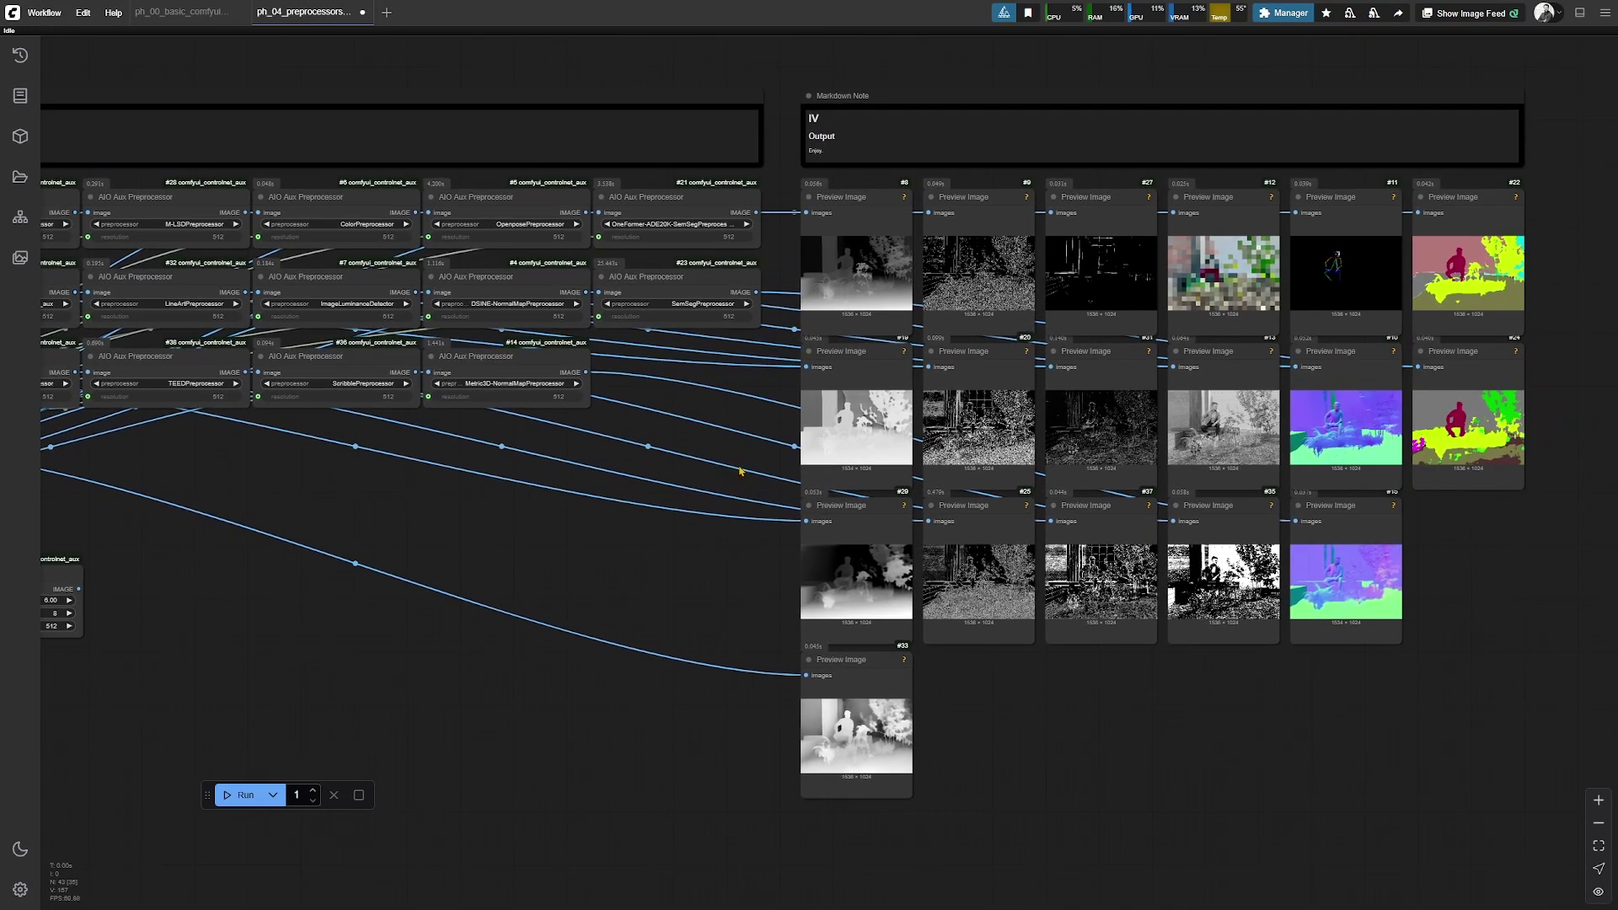
pyautogui.scroll(10, 945, 253)
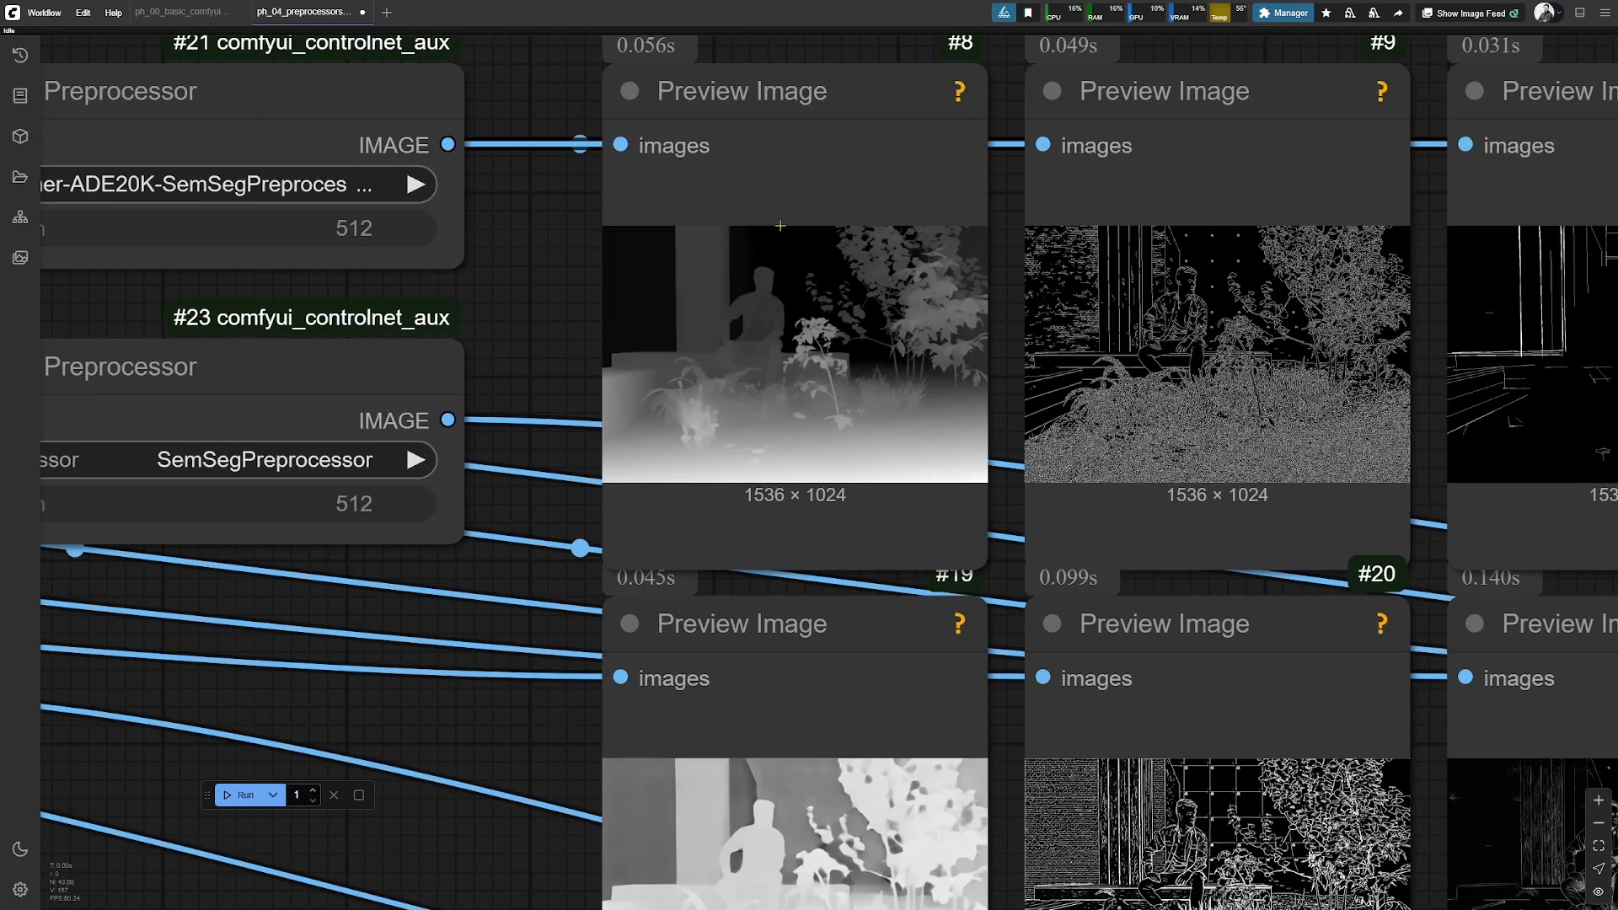
pyautogui.click(790, 107)
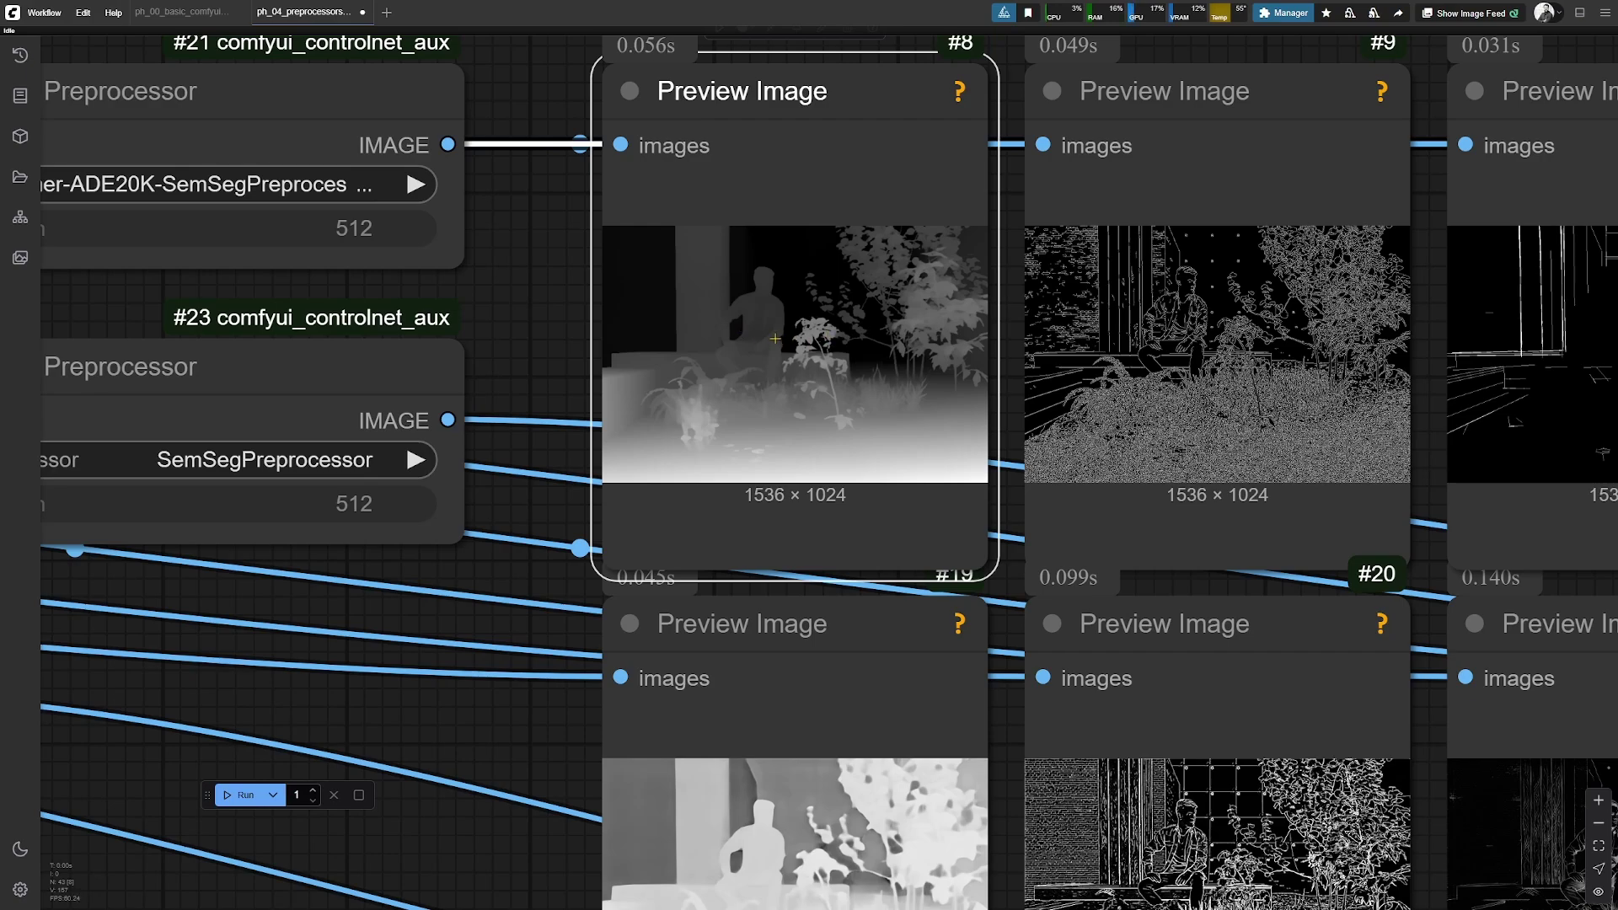
pyautogui.scroll(-9, 824, 337)
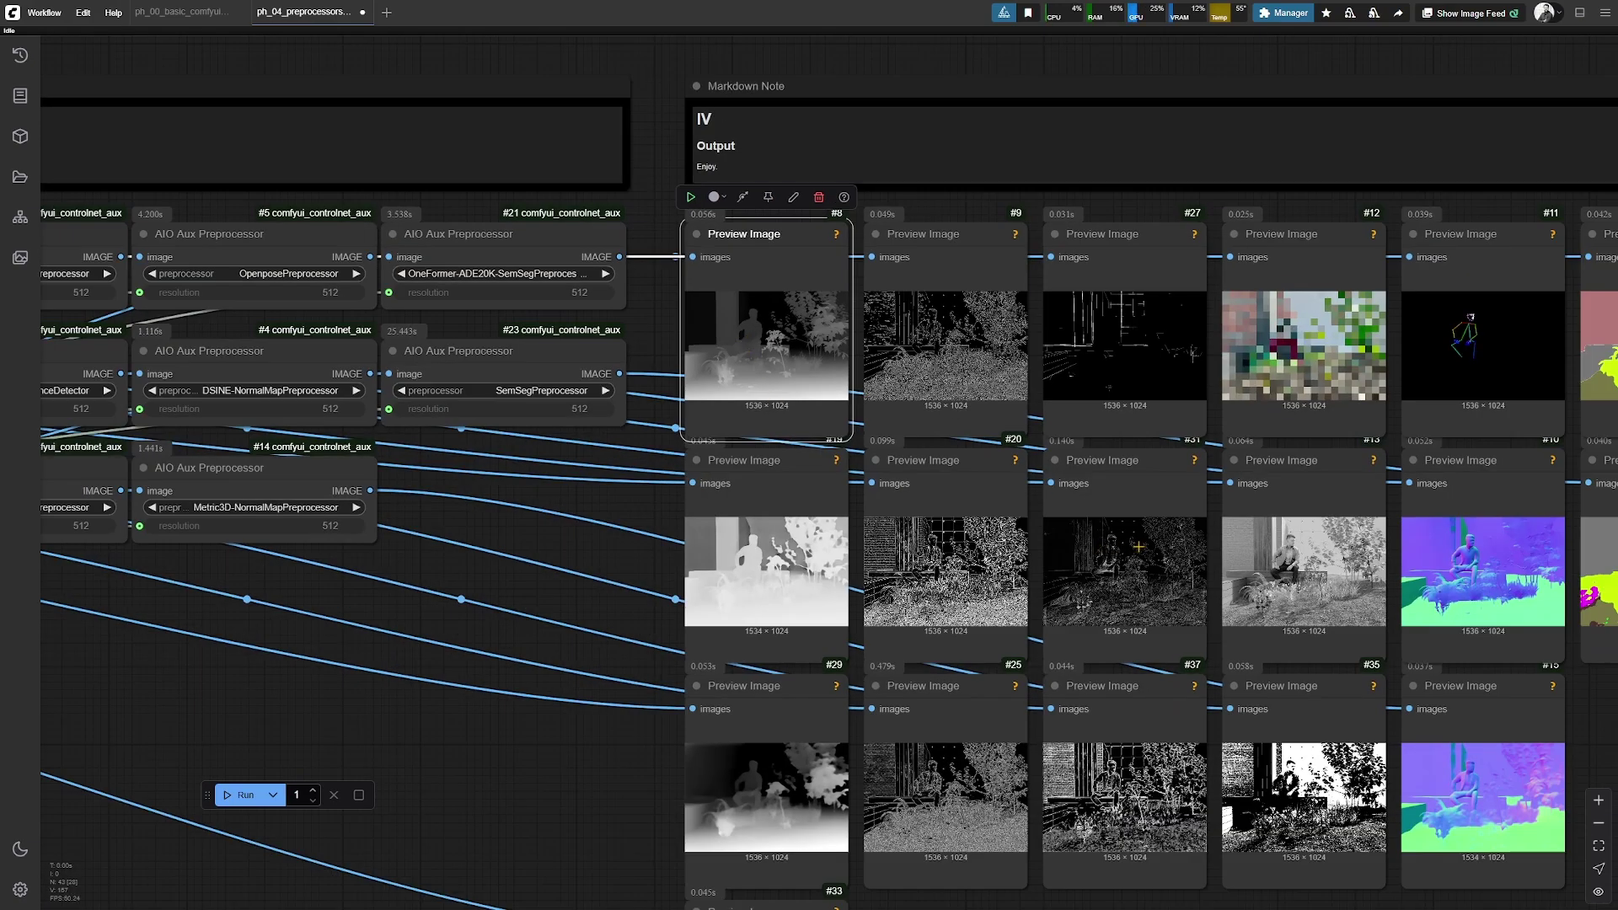
pyautogui.scroll(3, 1095, 472)
pyautogui.click(1141, 475)
pyautogui.scroll(8, 1016, 342)
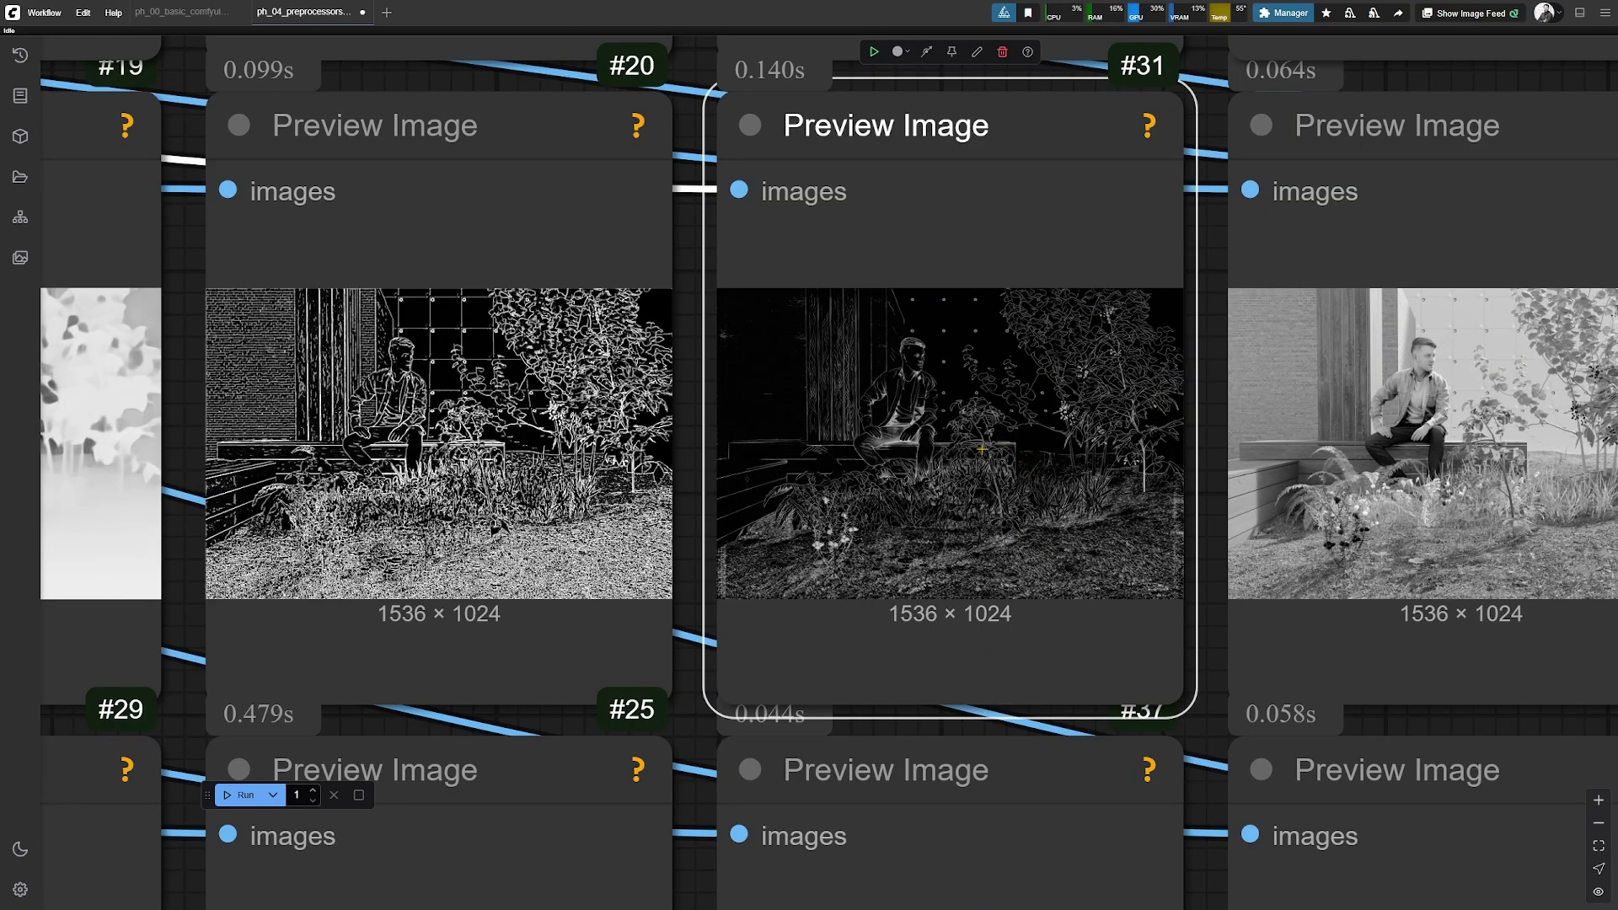
# Inspect the OneFormer segmentation, Openpose and Color preprocessor previews in the first row of the Output section.
pyautogui.scroll(-12, 981, 450)
pyautogui.scroll(5, 1041, 474)
pyautogui.scroll(-2, 1040, 474)
pyautogui.moveTo(1141, 604); pyautogui.dragTo(1152, 727)
pyautogui.click(1148, 162)
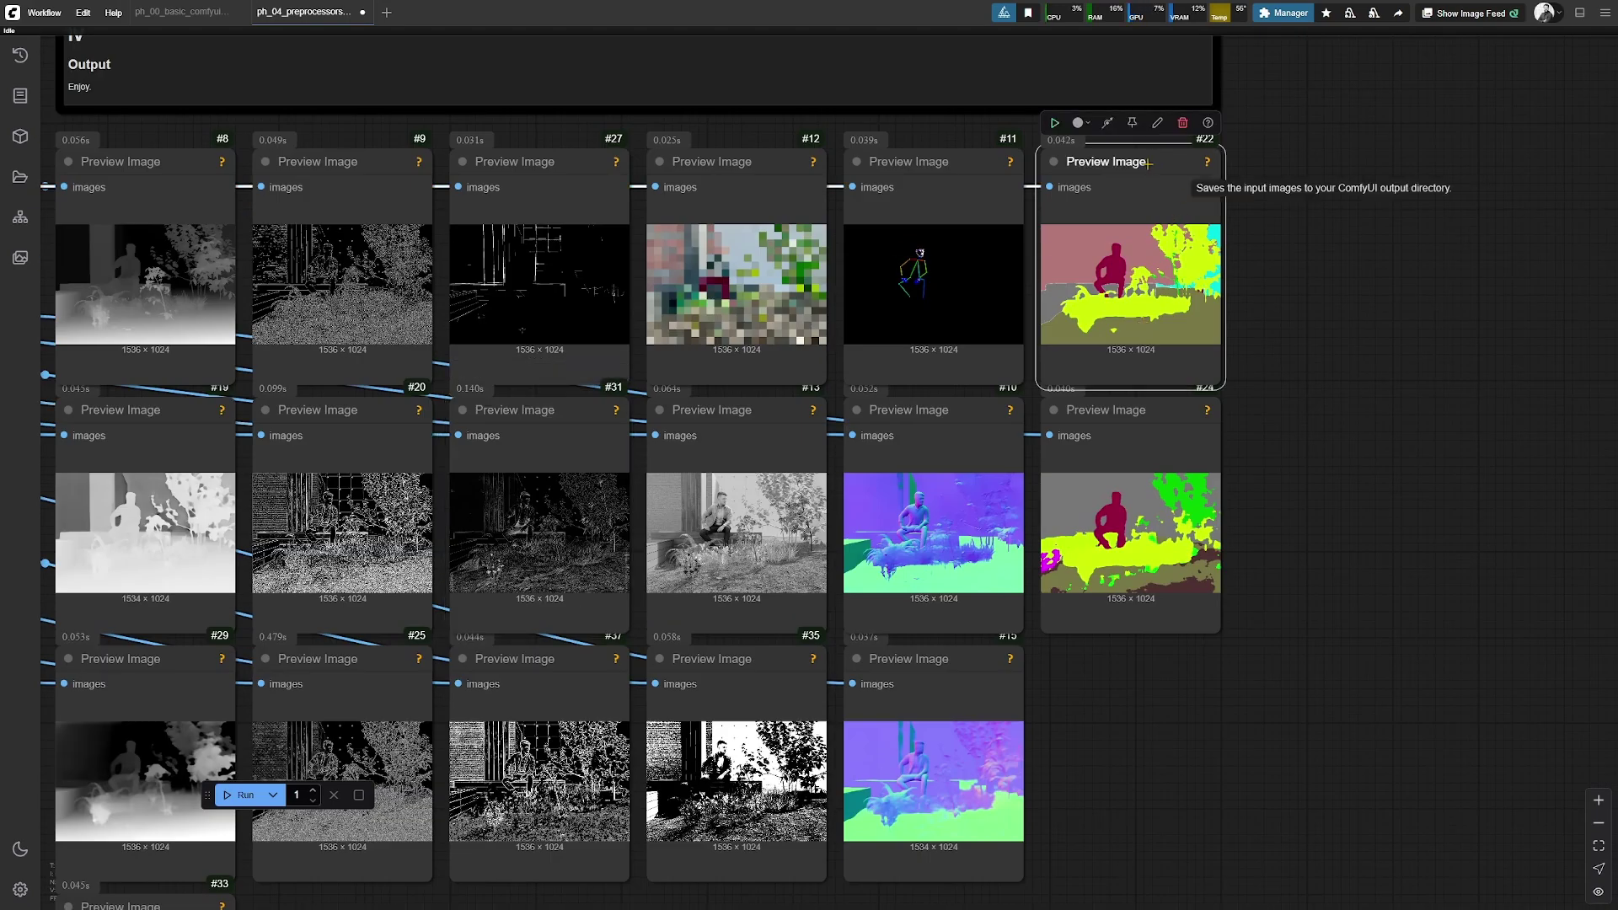
pyautogui.click(939, 164)
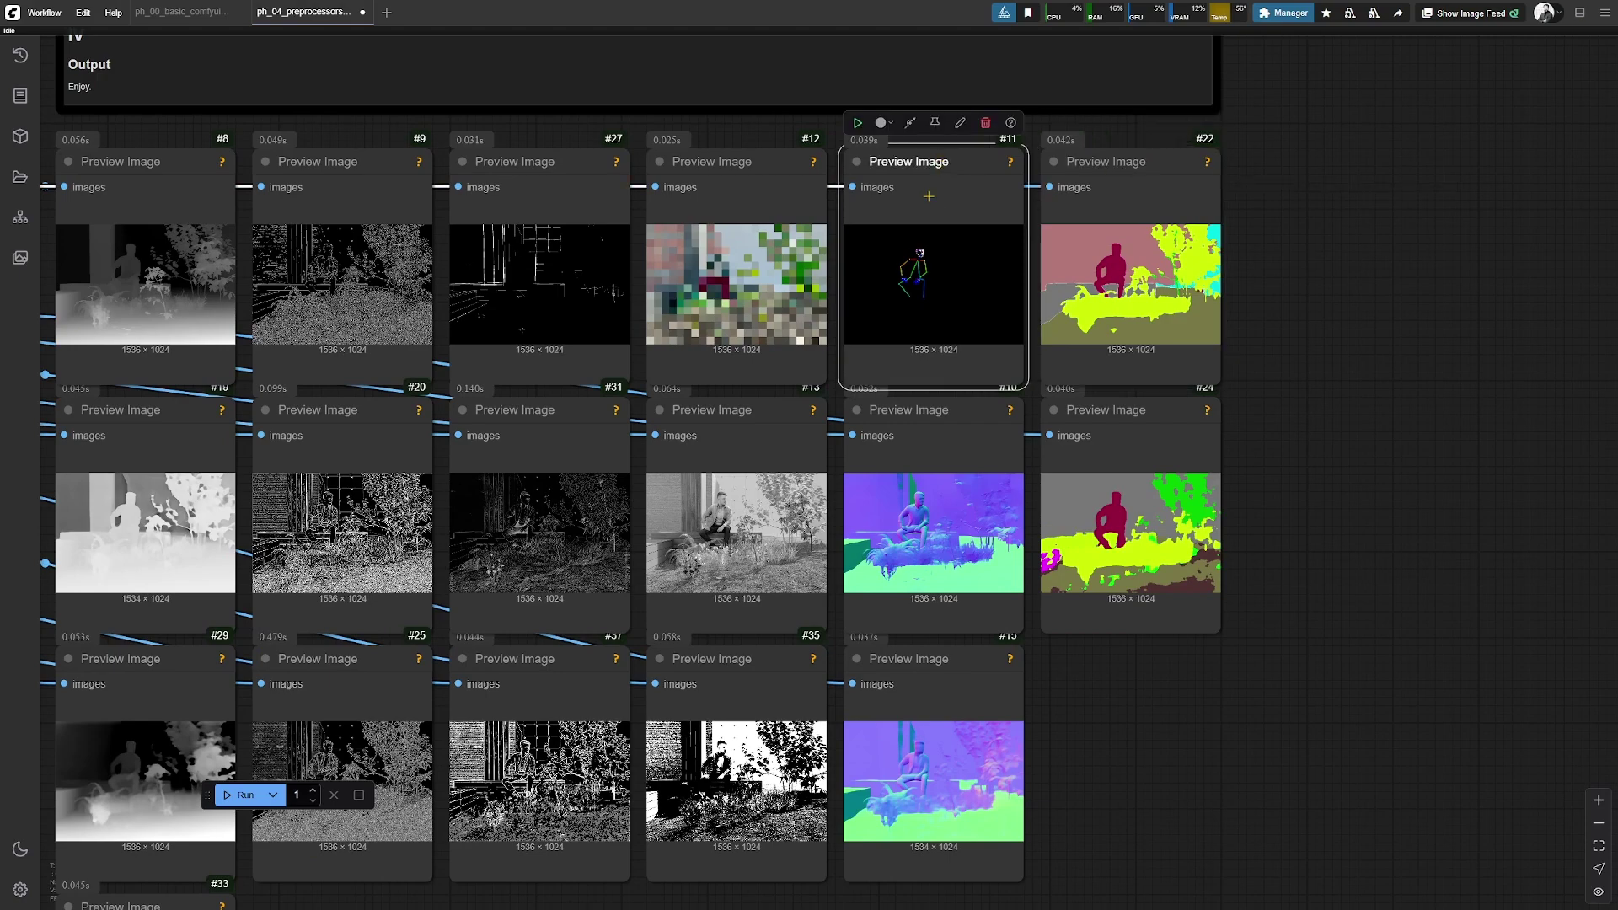
pyautogui.scroll(8, 929, 196)
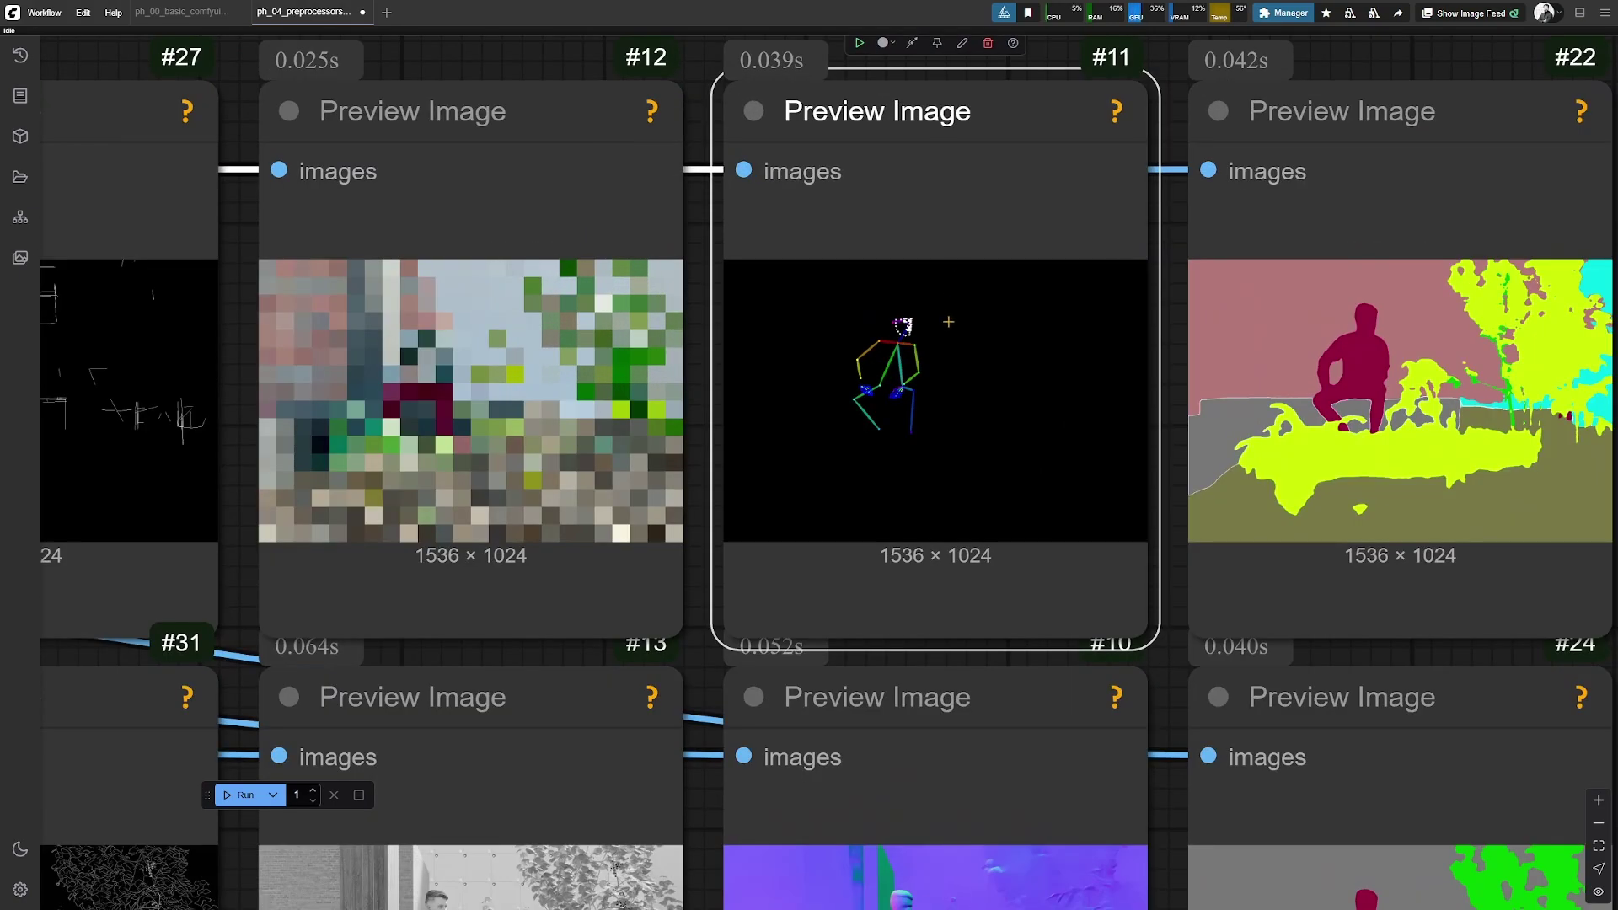
pyautogui.click(558, 134)
pyautogui.scroll(-7, 558, 240)
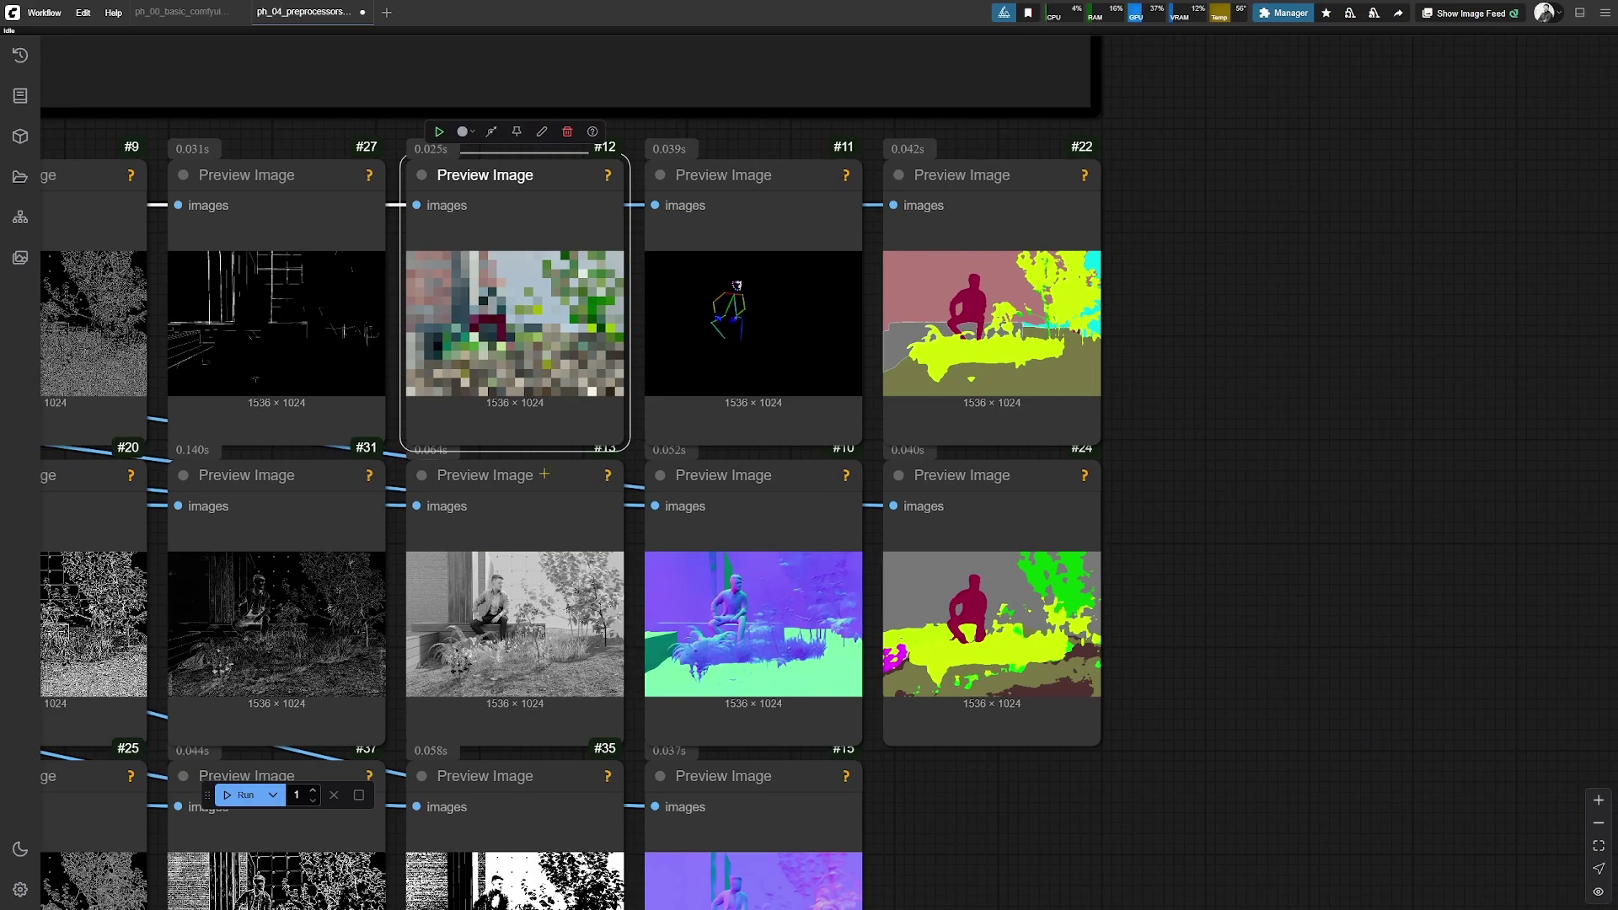
# Inspect the grayscale and normal map previews in the second and third rows of the Output section.
pyautogui.click(541, 503)
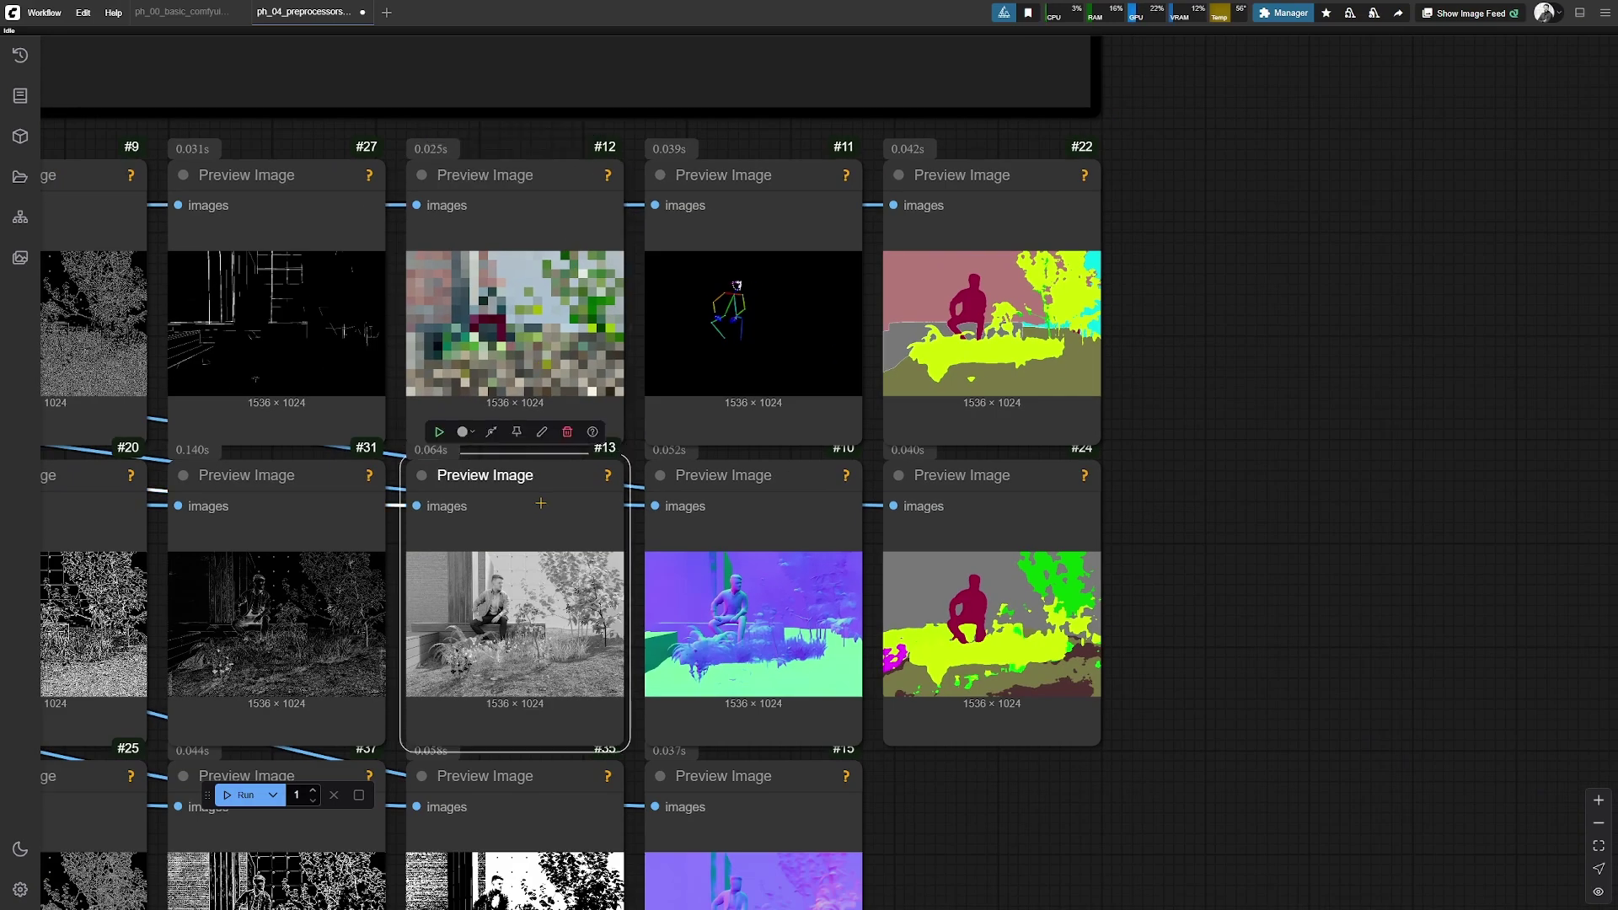
pyautogui.click(714, 497)
pyautogui.moveTo(1163, 621); pyautogui.dragTo(1210, 394)
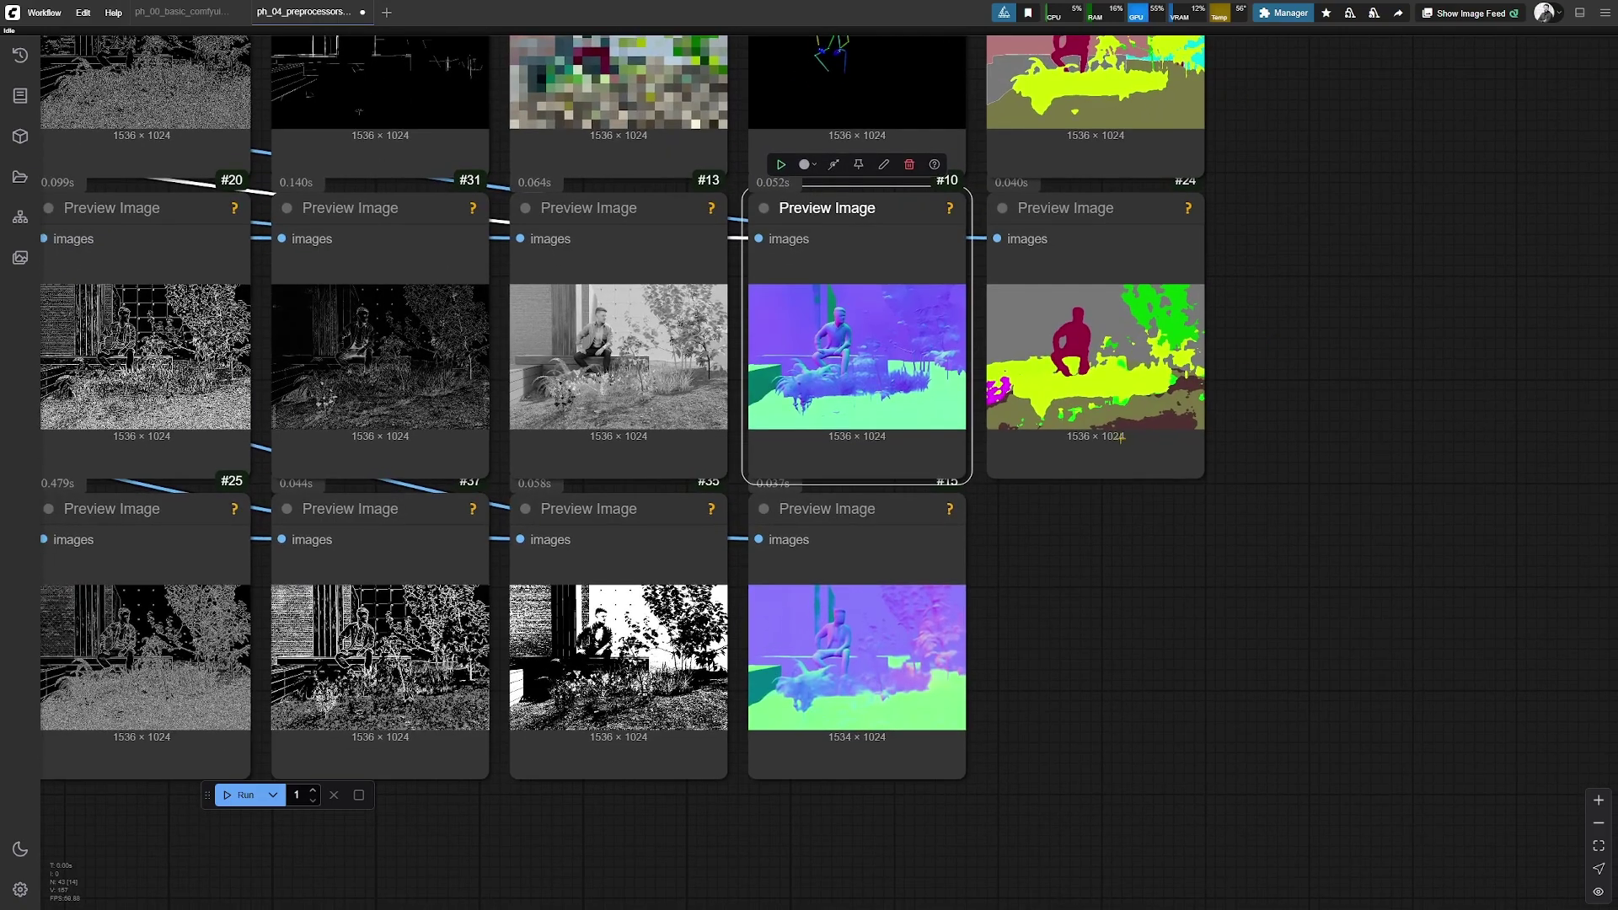
pyautogui.scroll(4, 929, 524)
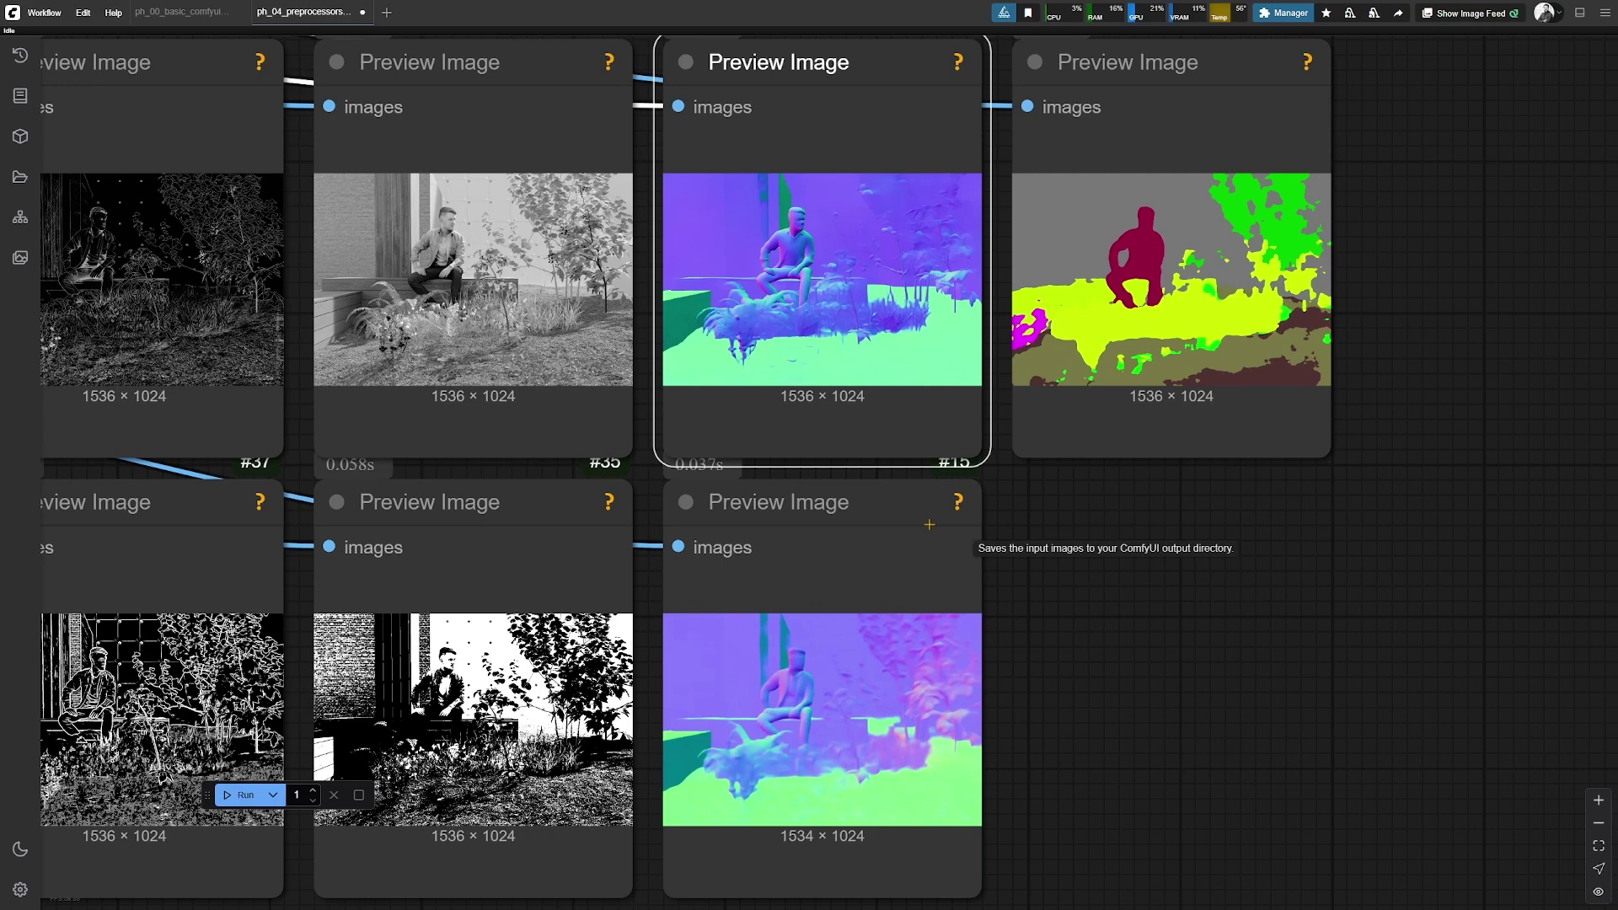
# Load the workflow file ph_04_preprocessors_depth_01.json from the AlxArchviz_BASIC folder and run it to generate the four depth map previews.
pyautogui.press('super+e')
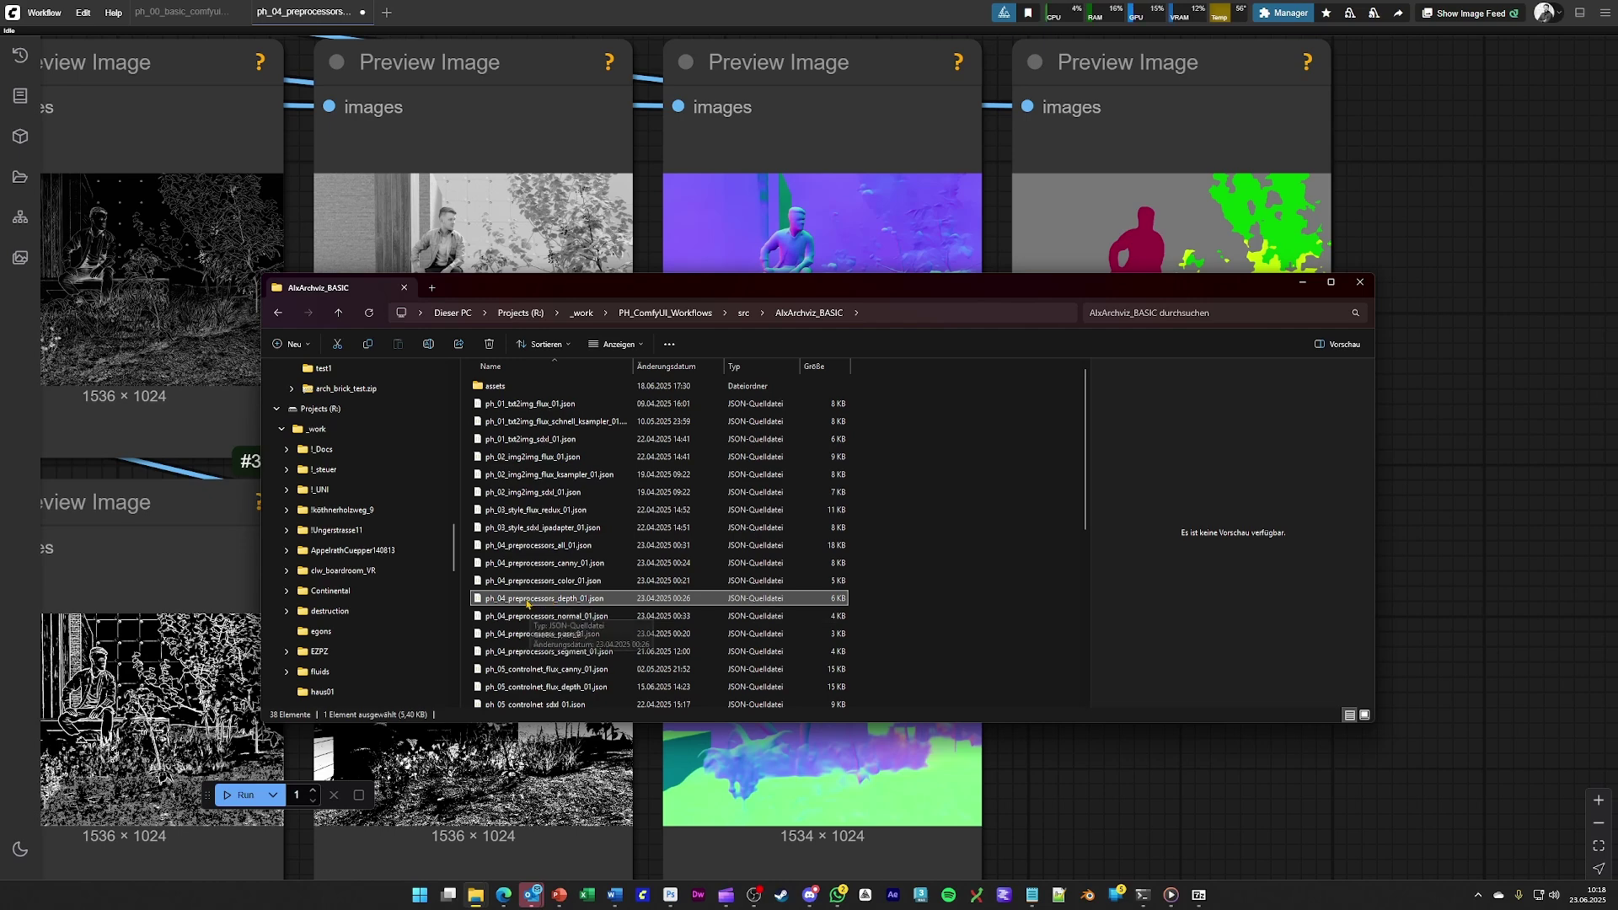
pyautogui.moveTo(549, 601); pyautogui.dragTo(1115, 733)
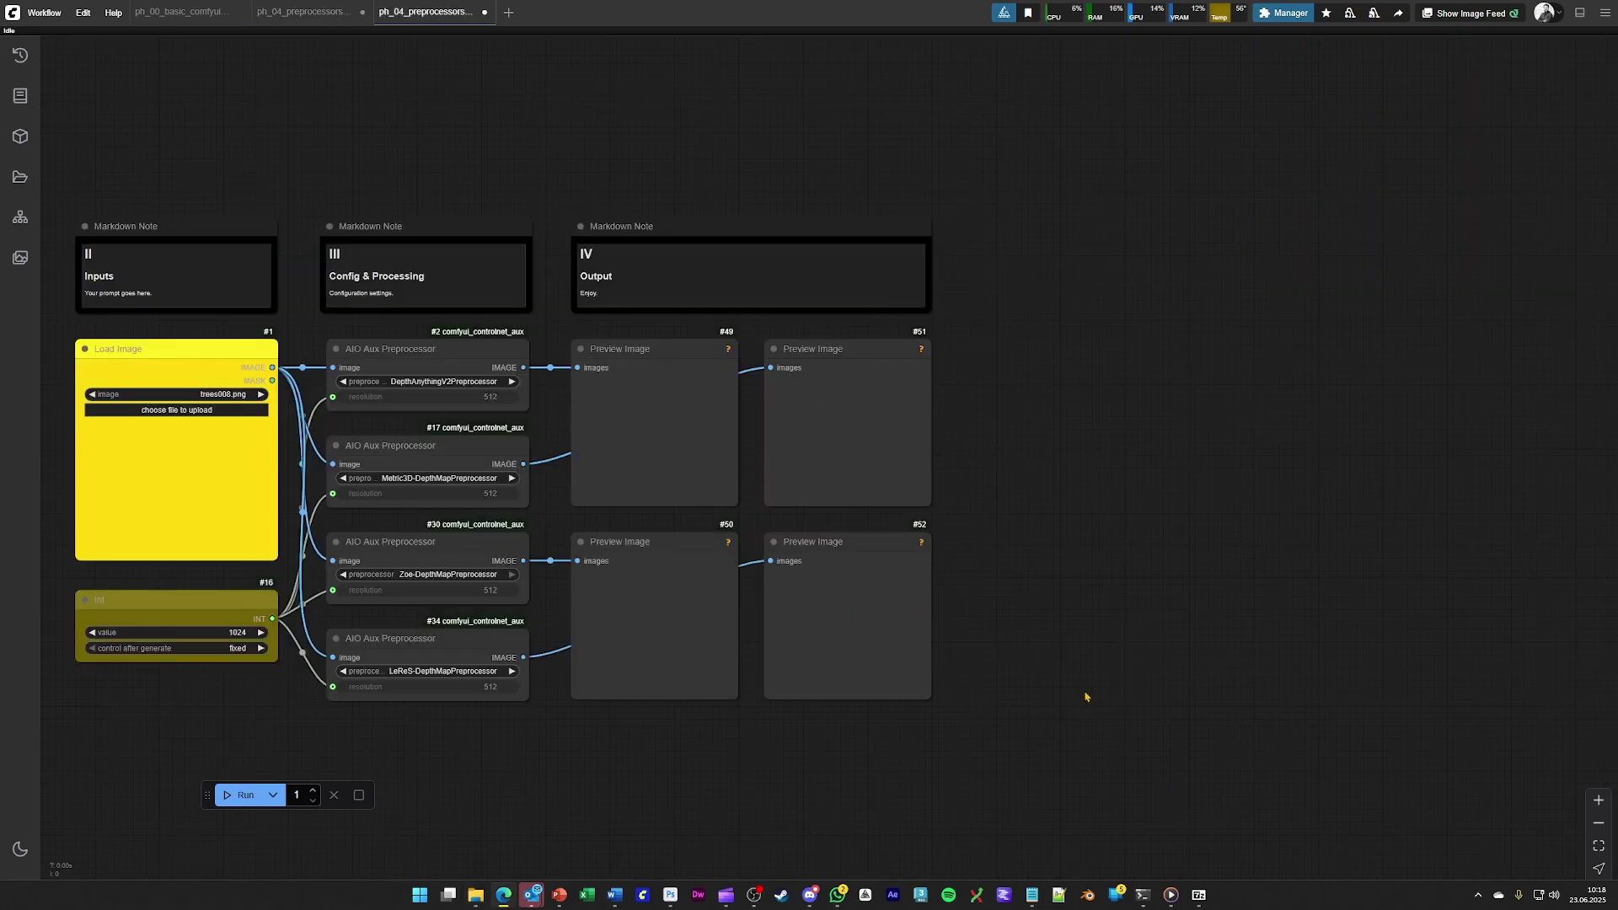
pyautogui.scroll(2, 822, 549)
pyautogui.moveTo(821, 549); pyautogui.dragTo(1049, 569)
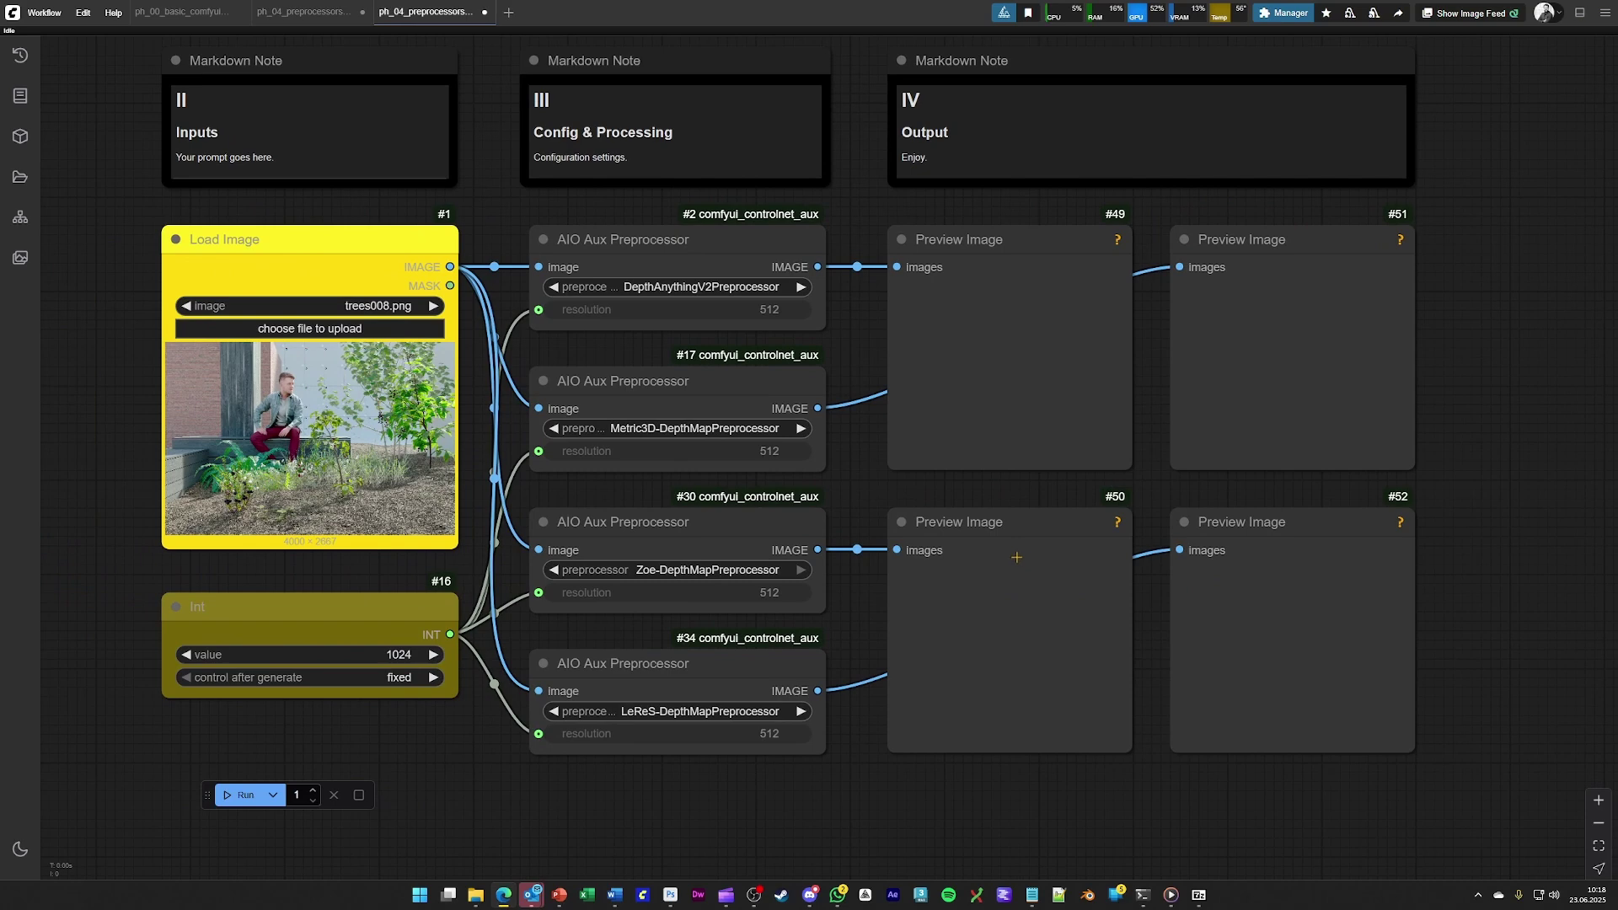
pyautogui.click(244, 792)
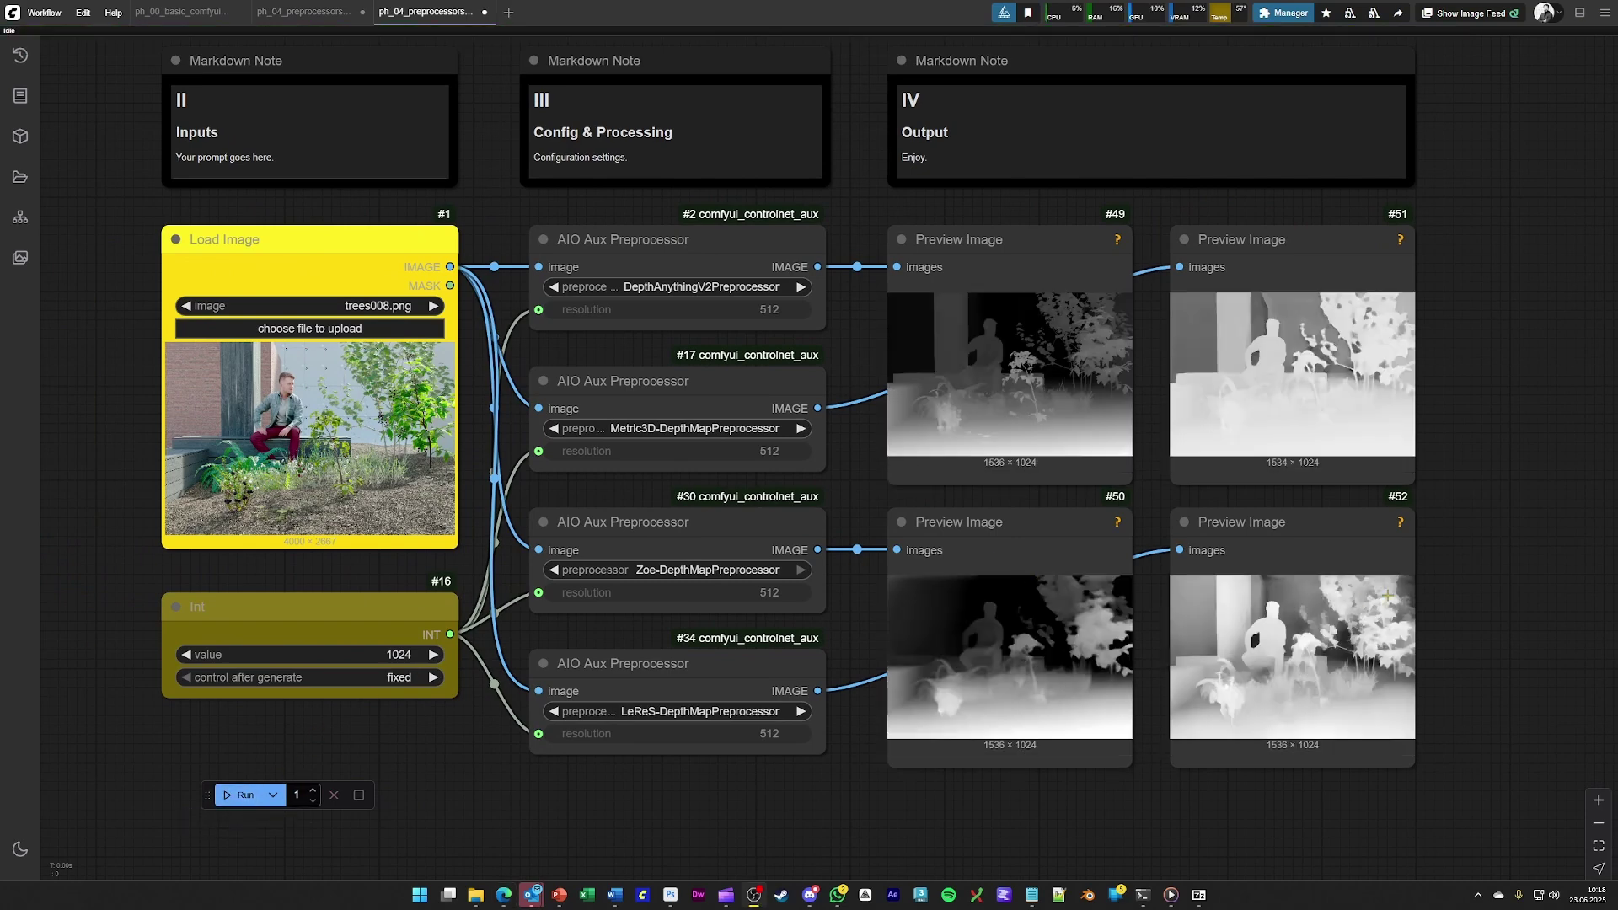